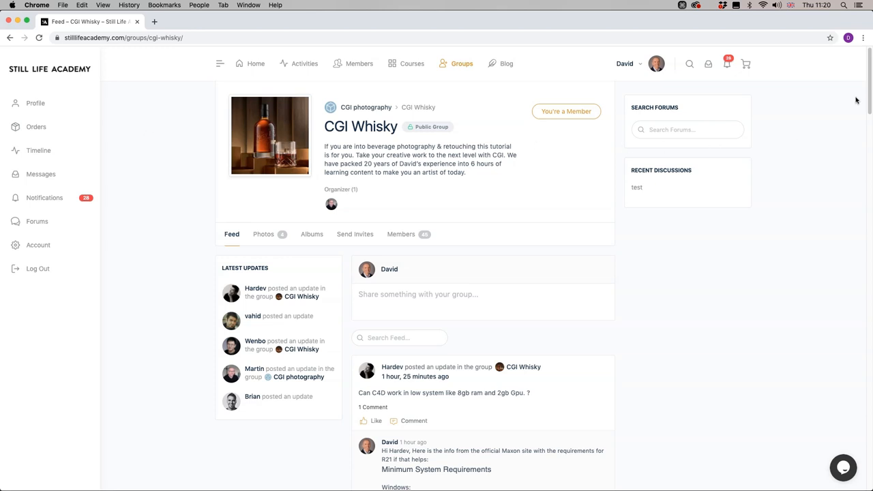
{"action": "mouse_move", "coordinate": [869, 101]}
{"action": "left_mouse_down"}
{"action": "mouse_move", "coordinate": [854, 189]}
{"action": "mouse_move", "coordinate": [830, 254]}
{"action": "left_mouse_up"}
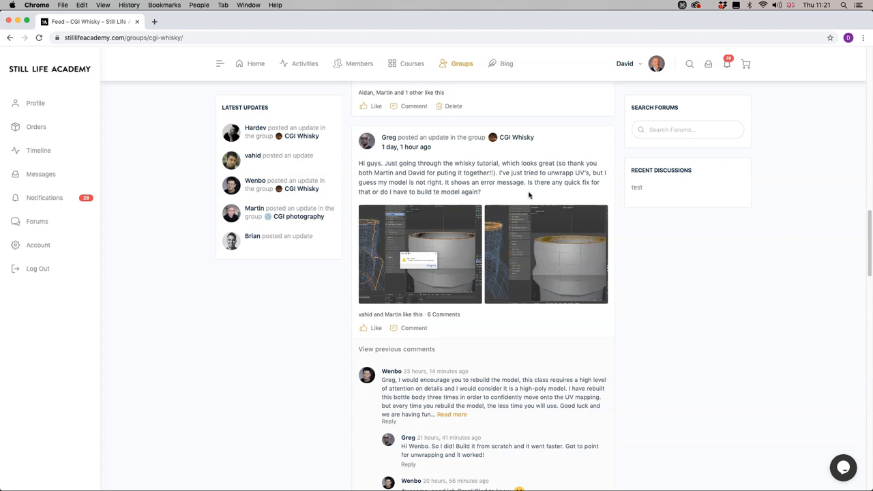
Enlarge the first error screenshot on Greg's post, close it and start switching applications
{"action": "left_click", "coordinate": [432, 243]}
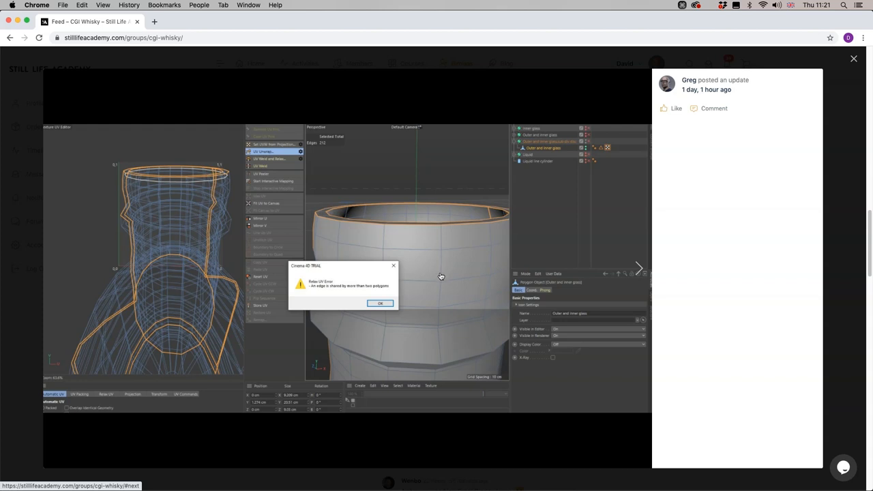
{"action": "left_click", "coordinate": [854, 59]}
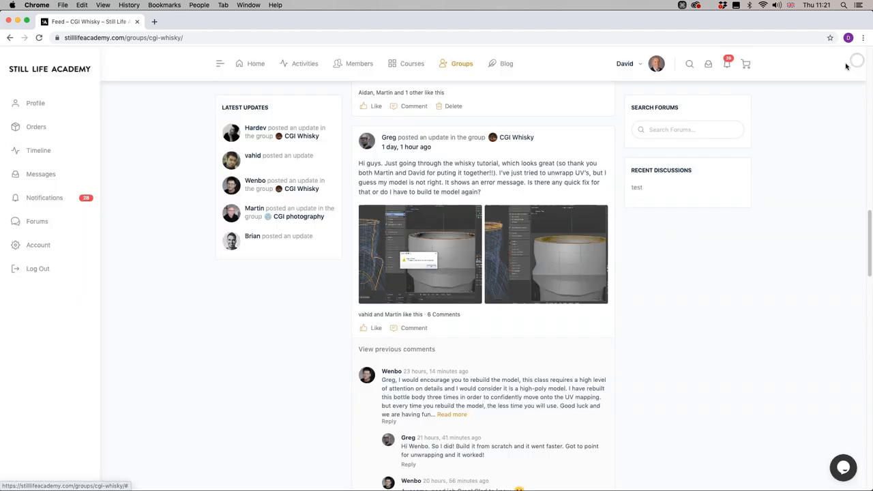
{"action": "key", "text": "super+Tab"}
Bring Cinema 4D to the front, zoom onto the bottle neck and select the bottle with Live Selection
{"action": "key", "text": "Tab"}
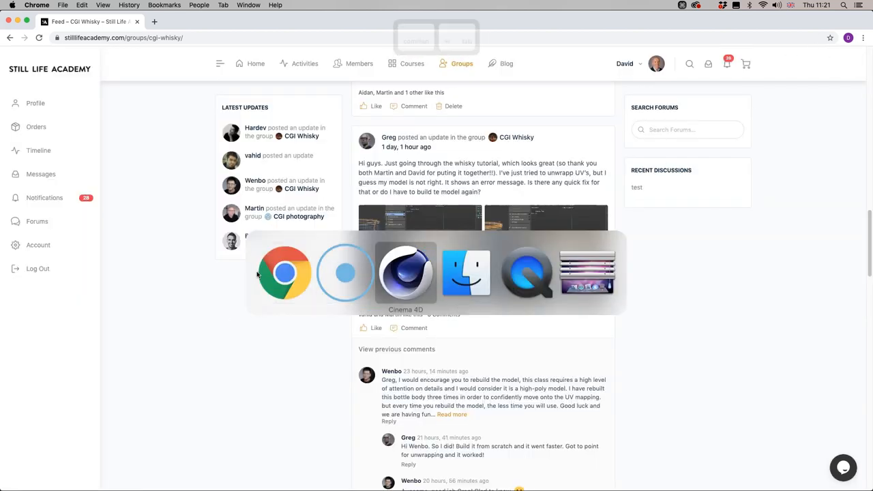
{"action": "key", "text": "super"}
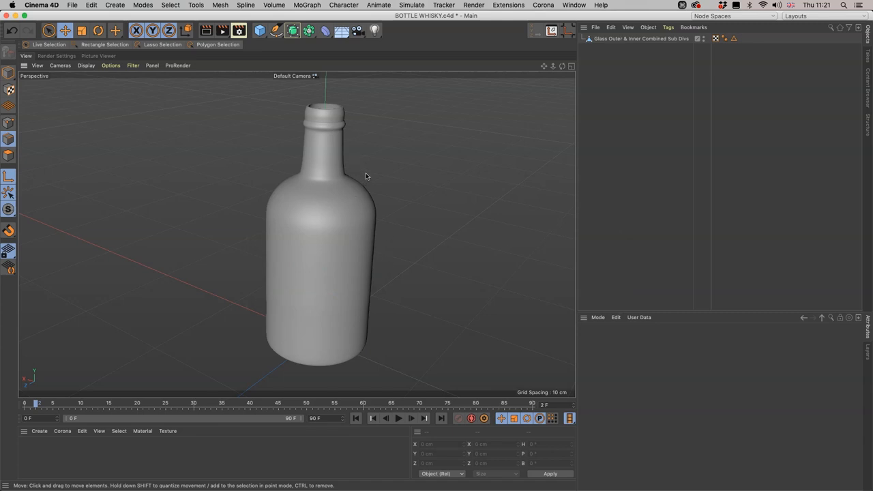
{"action": "key", "text": "2"}
{"action": "left_click_drag", "start_coordinate": [327, 120], "coordinate": [337, 218]}
{"action": "key", "text": "1"}
{"action": "left_click", "coordinate": [9, 73]}
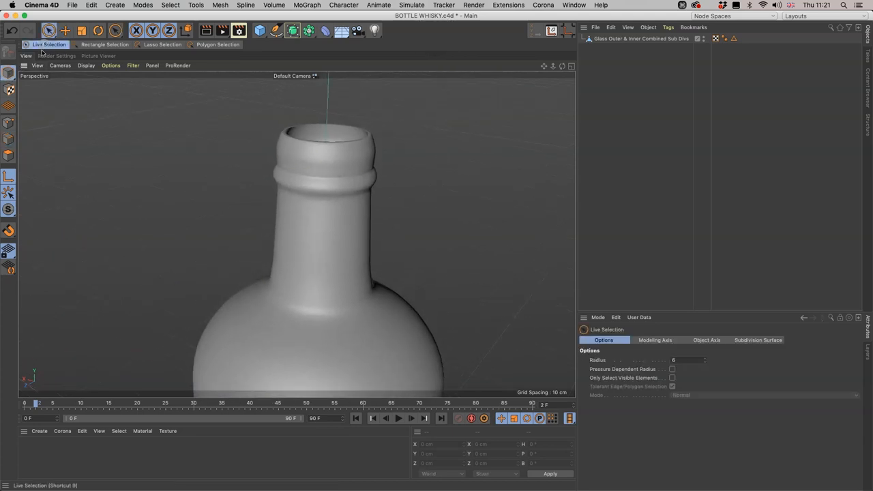
{"action": "left_click", "coordinate": [341, 189]}
Orbit, zoom and pan to a close-up looking down at the rim of the neck opening
{"action": "key", "text": "3"}
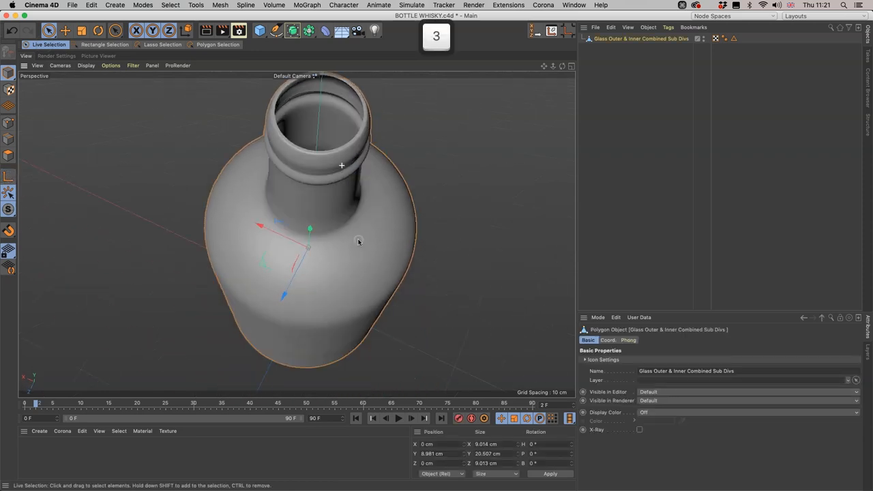
{"action": "mouse_move", "coordinate": [341, 189]}
{"action": "left_mouse_down"}
{"action": "mouse_move", "coordinate": [378, 255]}
{"action": "mouse_move", "coordinate": [392, 187]}
{"action": "left_mouse_up"}
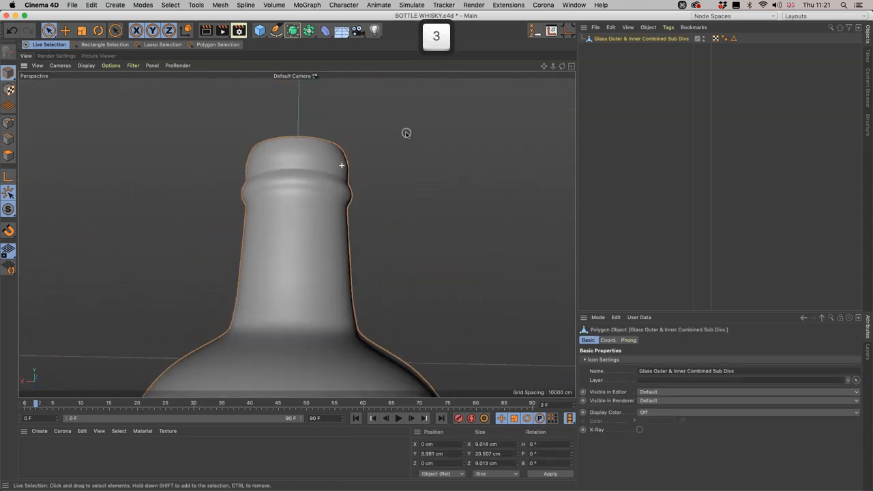
{"action": "key", "text": "1"}
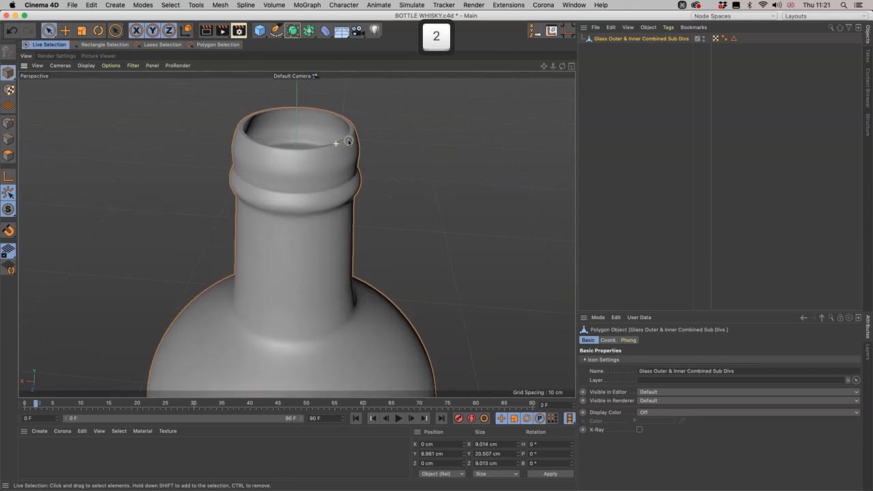
{"action": "mouse_move", "coordinate": [338, 138]}
{"action": "left_mouse_down"}
{"action": "mouse_move", "coordinate": [328, 169]}
{"action": "mouse_move", "coordinate": [354, 229]}
{"action": "mouse_move", "coordinate": [467, 240]}
{"action": "mouse_move", "coordinate": [428, 209]}
{"action": "mouse_move", "coordinate": [450, 232]}
{"action": "left_mouse_up"}
{"action": "key", "text": "3"}
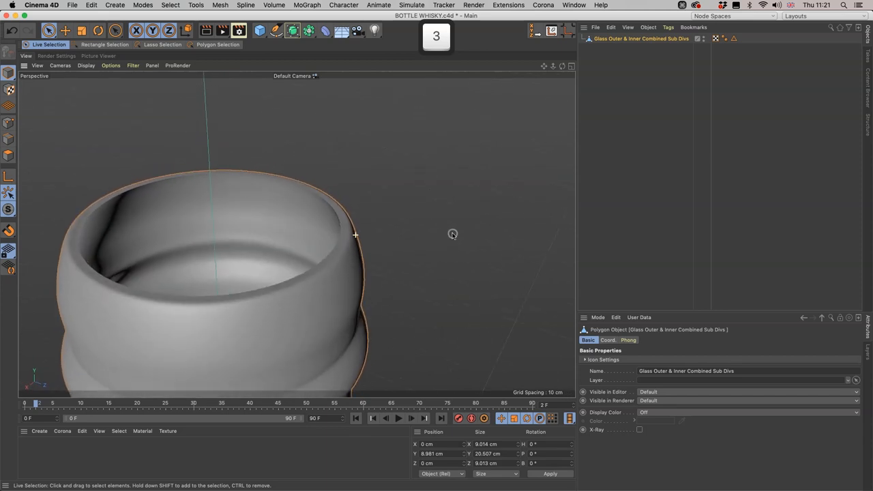
{"action": "key", "text": "2"}
{"action": "mouse_move", "coordinate": [331, 254]}
{"action": "left_mouse_down"}
{"action": "mouse_move", "coordinate": [444, 215]}
{"action": "mouse_move", "coordinate": [447, 229]}
{"action": "mouse_move", "coordinate": [407, 223]}
{"action": "left_mouse_up"}
{"action": "key", "text": "1"}
{"action": "key", "text": "2"}
{"action": "key", "text": "1"}
Switch the display to Lines wireframe, orbit around the rim mesh, then pan the whole bottle into view
{"action": "key", "text": "n"}
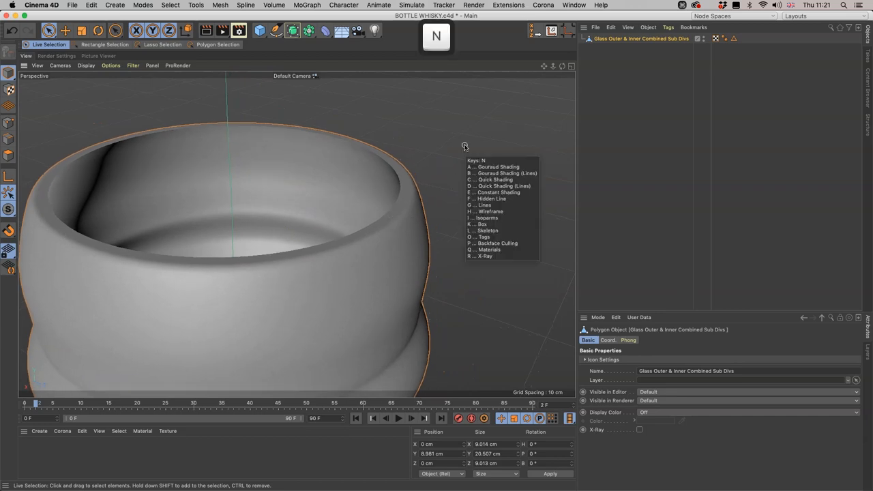
{"action": "key", "text": "g"}
{"action": "key", "text": "3"}
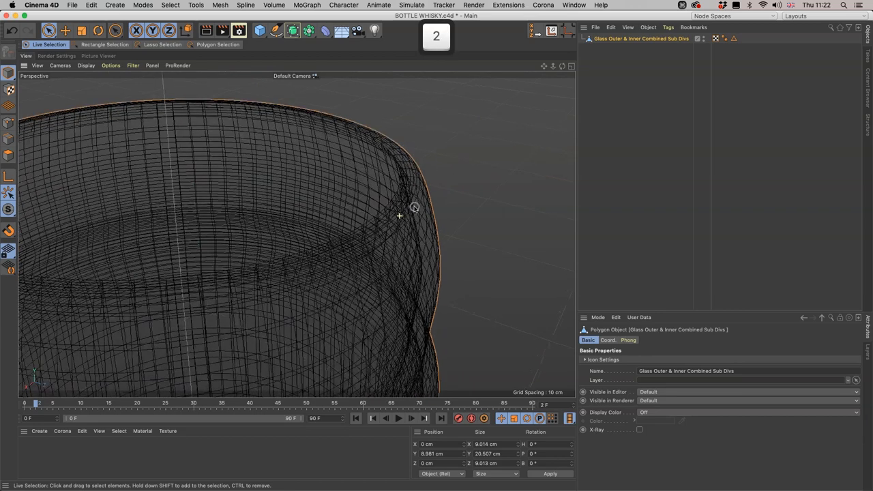
{"action": "mouse_move", "coordinate": [418, 210]}
{"action": "left_mouse_down"}
{"action": "mouse_move", "coordinate": [418, 176]}
{"action": "mouse_move", "coordinate": [462, 178]}
{"action": "left_mouse_up"}
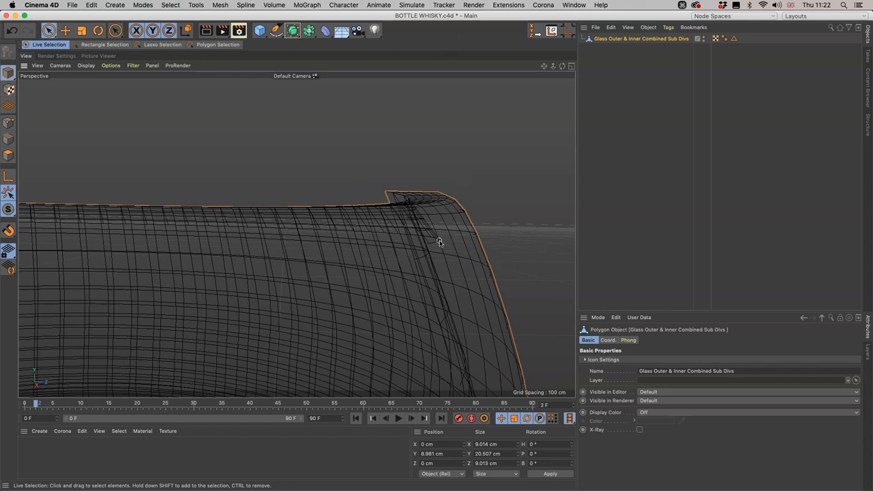
{"action": "mouse_move", "coordinate": [440, 249]}
{"action": "left_mouse_down"}
{"action": "mouse_move", "coordinate": [450, 253]}
{"action": "mouse_move", "coordinate": [419, 253]}
{"action": "mouse_move", "coordinate": [445, 246]}
{"action": "mouse_move", "coordinate": [327, 339]}
{"action": "left_mouse_up"}
{"action": "mouse_move", "coordinate": [437, 266]}
{"action": "left_mouse_down"}
{"action": "mouse_move", "coordinate": [362, 137]}
{"action": "mouse_move", "coordinate": [348, 140]}
{"action": "left_mouse_up"}
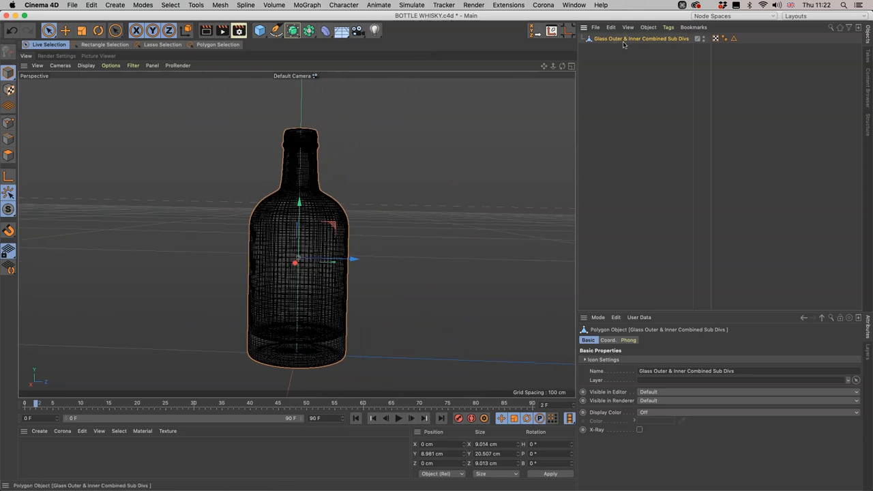
Set the bottle's S.X, S.Y and S.Z scale to 10 in the Coord. attributes and zoom onto the enlarged neck
{"action": "left_click", "coordinate": [610, 340]}
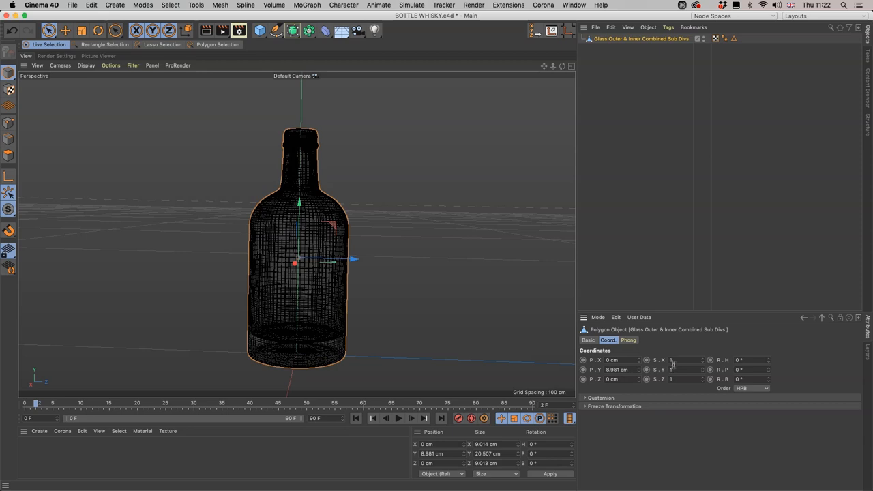
{"action": "type", "text": "0"}
{"action": "key", "text": "Tab"}
{"action": "type", "text": "0"}
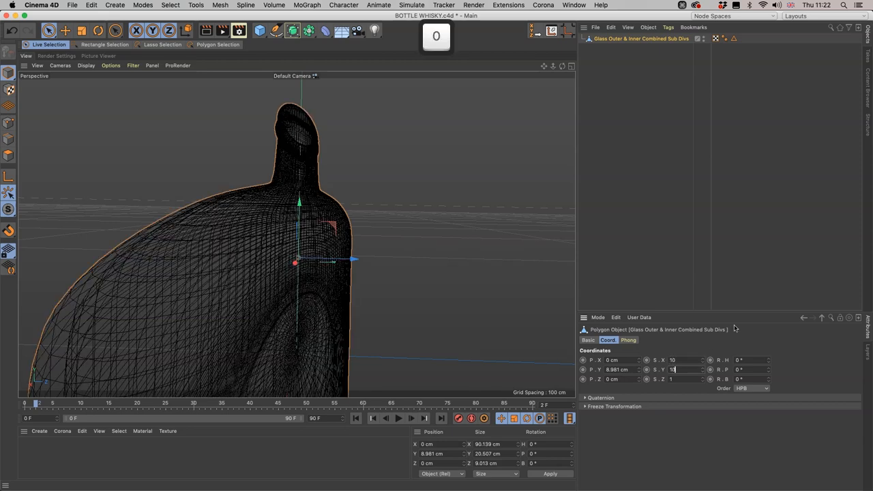
{"action": "key", "text": "Tab"}
{"action": "type", "text": "1"}
{"action": "key", "text": "Return"}
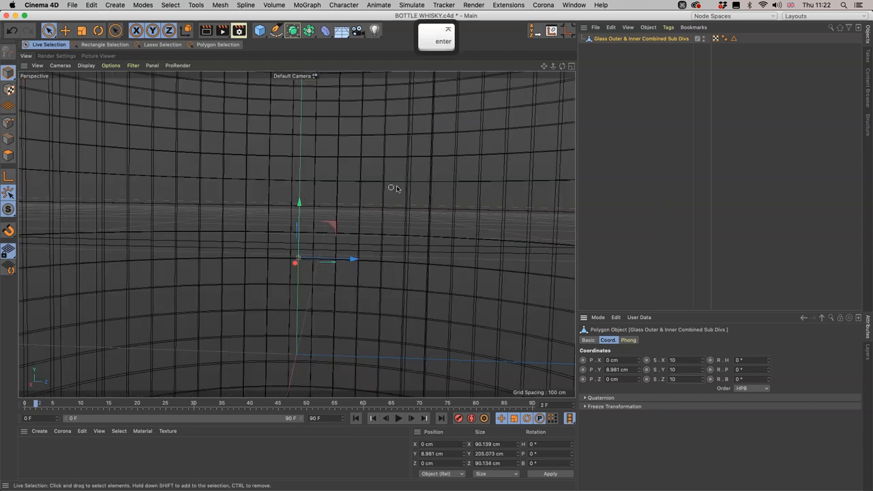
{"action": "key", "text": "s"}
{"action": "mouse_move", "coordinate": [336, 239]}
{"action": "left_mouse_down"}
{"action": "mouse_move", "coordinate": [402, 122]}
{"action": "mouse_move", "coordinate": [384, 220]}
{"action": "left_mouse_up"}
{"action": "mouse_move", "coordinate": [382, 180]}
{"action": "left_mouse_down", "text": "alt"}
{"action": "mouse_move", "coordinate": [468, 178]}
{"action": "mouse_move", "coordinate": [409, 239]}
{"action": "mouse_move", "coordinate": [546, 147]}
{"action": "mouse_move", "coordinate": [433, 218]}
{"action": "mouse_move", "coordinate": [416, 248]}
{"action": "left_mouse_up", "text": "alt"}
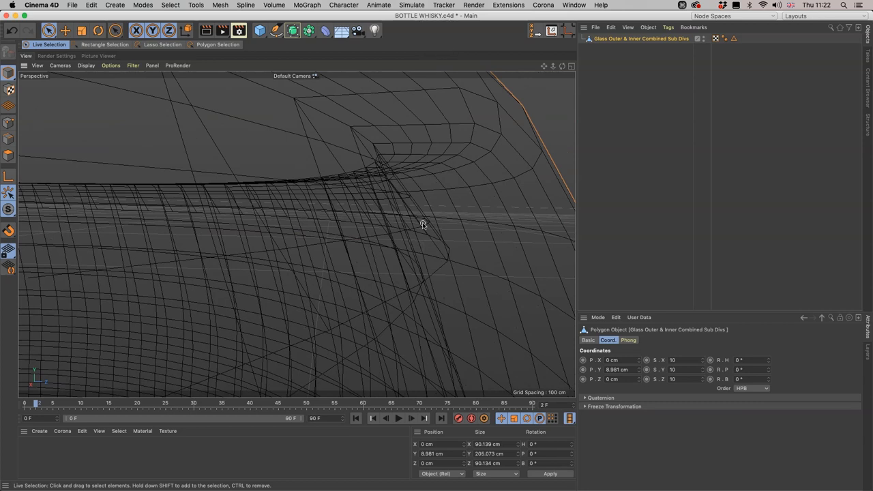
Return to shaded display, switch to polygon mode and paint-select polygons on the neck surface
{"action": "key", "text": "c"}
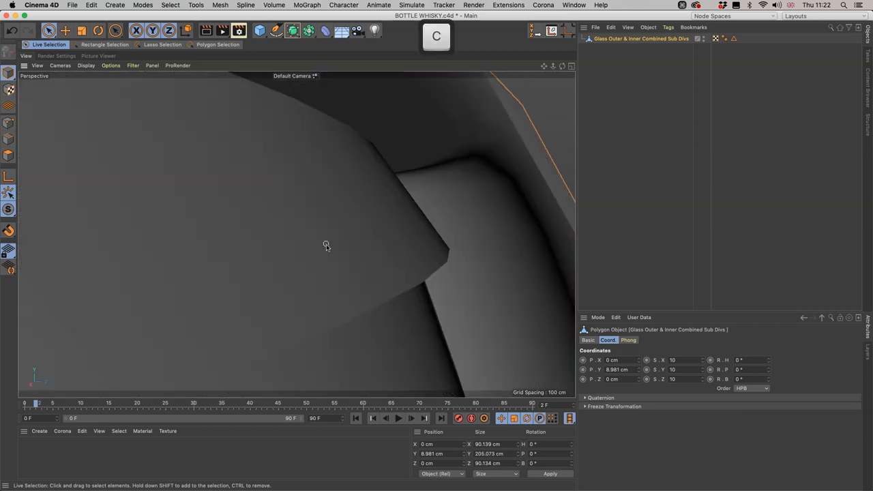
{"action": "left_click", "coordinate": [9, 155]}
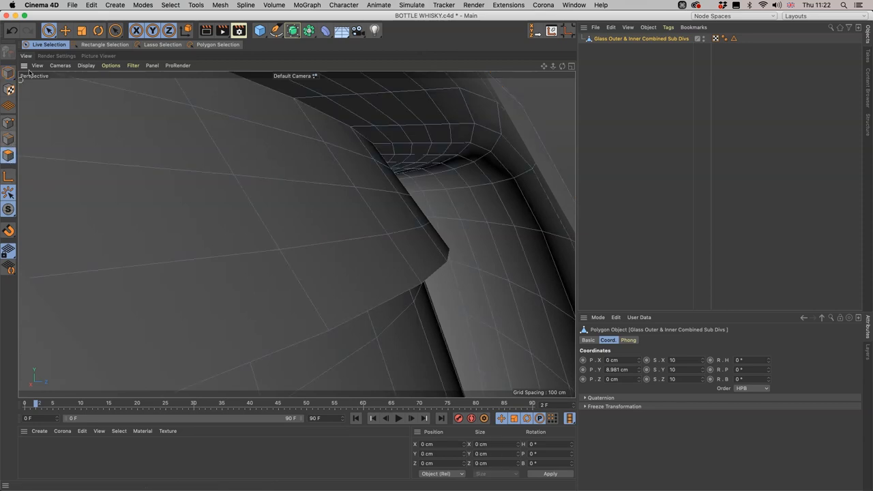
{"action": "left_click", "coordinate": [49, 45]}
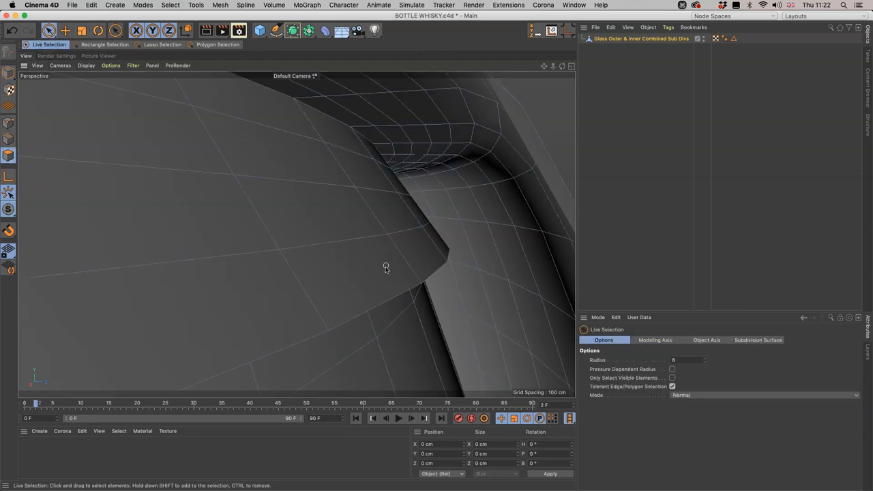
{"action": "left_click_drag", "start_coordinate": [383, 268], "coordinate": [381, 266]}
{"action": "left_click", "coordinate": [323, 232]}
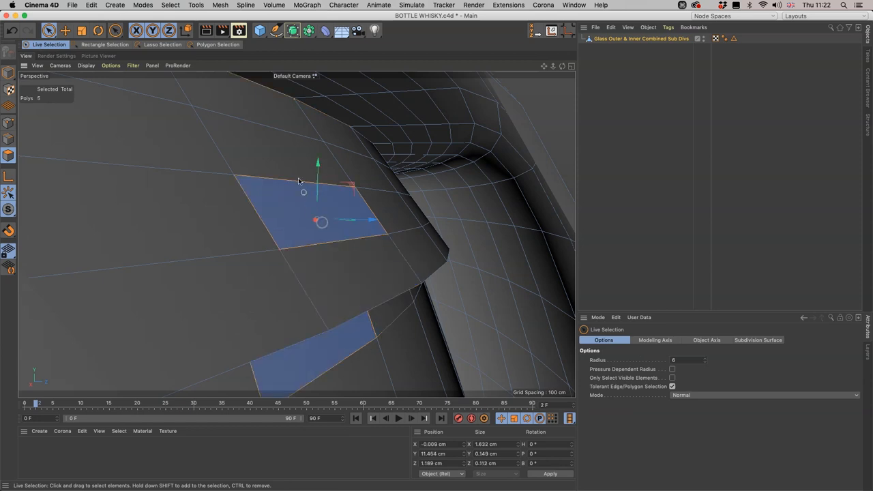
{"action": "left_click", "coordinate": [295, 166]}
{"action": "left_click", "coordinate": [280, 115]}
{"action": "left_click", "coordinate": [333, 252]}
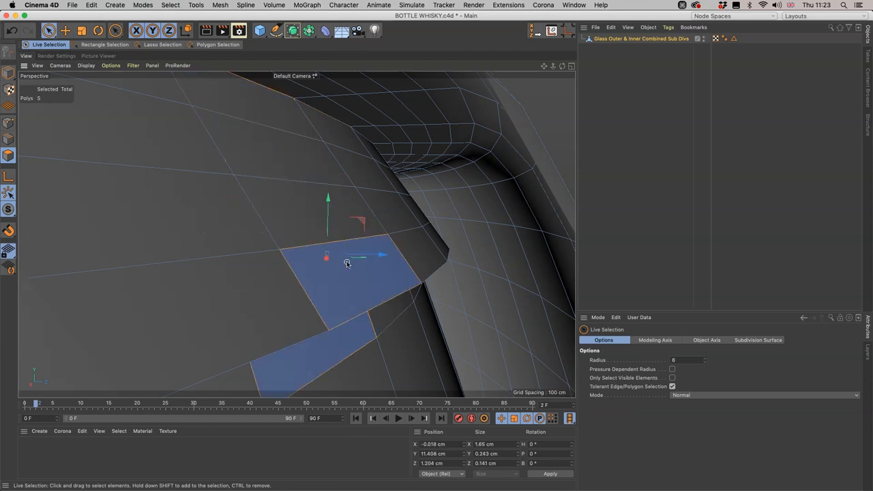
With Loop Selection, add successive polygon loops on the glass band up to 288 polygons and orbit to check
{"action": "key", "text": "u"}
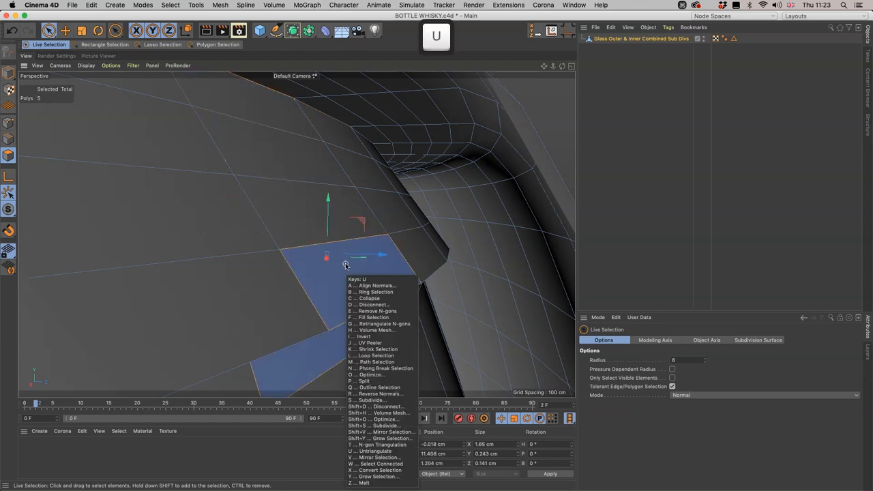
{"action": "key", "text": "l"}
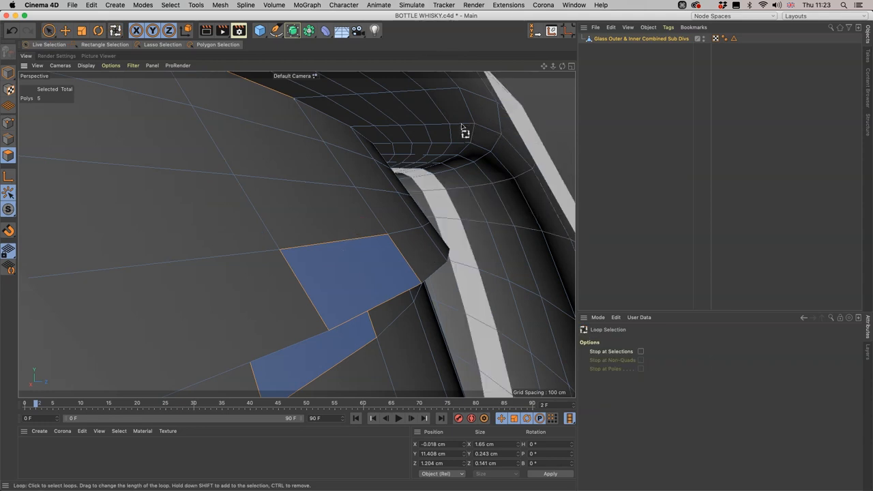
{"action": "key", "text": "2"}
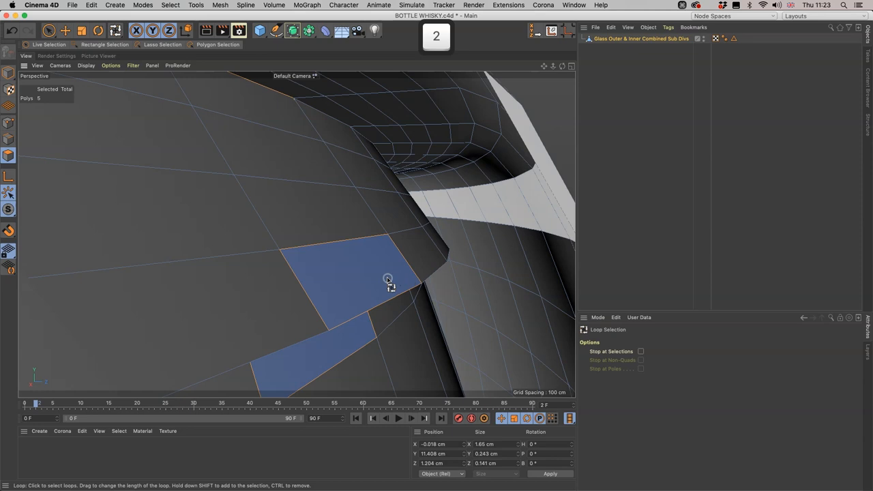
{"action": "left_click_drag", "start_coordinate": [389, 279], "coordinate": [404, 266]}
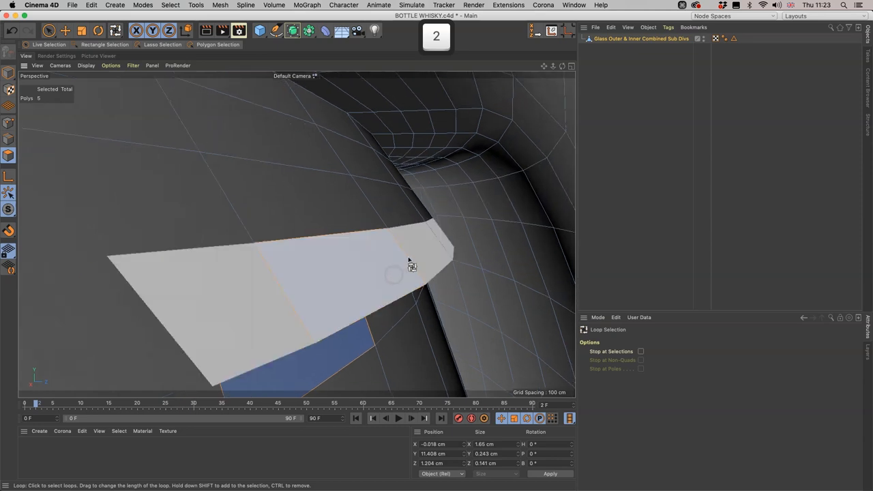
{"action": "left_click", "coordinate": [413, 262]}
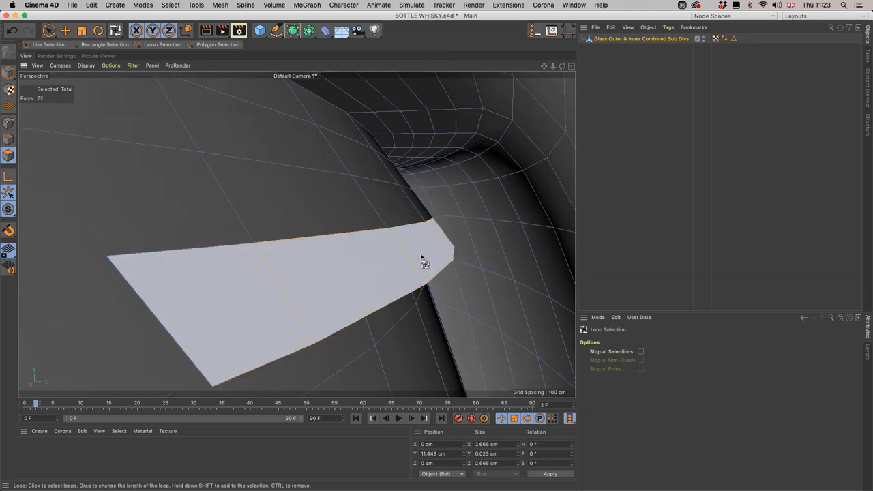
{"action": "left_click", "coordinate": [362, 197], "text": "shift"}
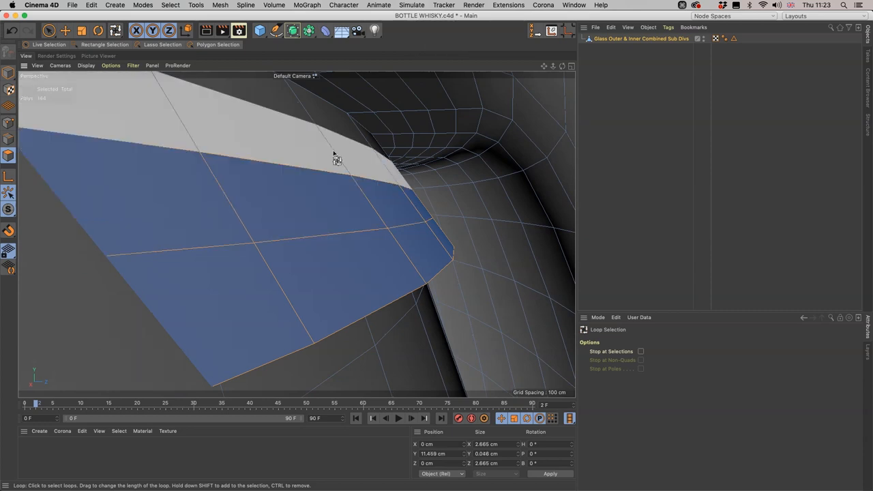
{"action": "left_click", "coordinate": [335, 155], "text": "shift"}
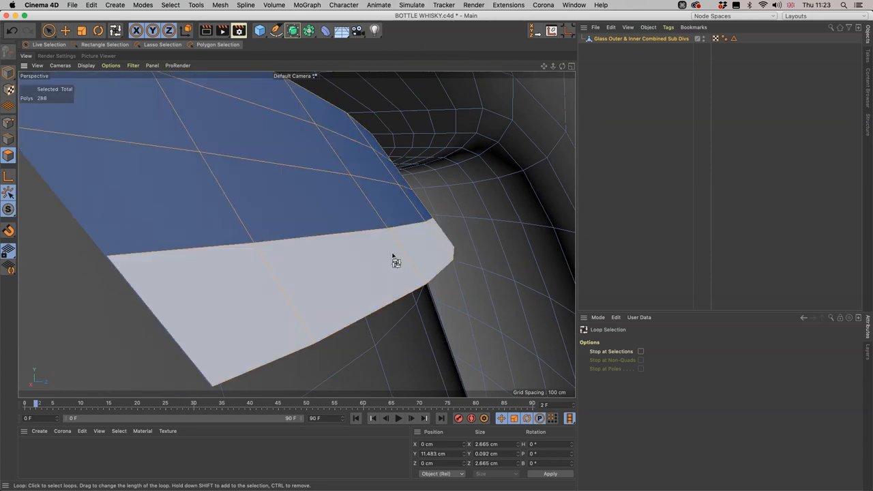
{"action": "mouse_move", "coordinate": [401, 249]}
{"action": "left_mouse_down"}
{"action": "mouse_move", "coordinate": [369, 244]}
{"action": "mouse_move", "coordinate": [416, 239]}
{"action": "mouse_move", "coordinate": [393, 259]}
{"action": "mouse_move", "coordinate": [402, 246]}
{"action": "mouse_move", "coordinate": [407, 252]}
{"action": "left_mouse_up"}
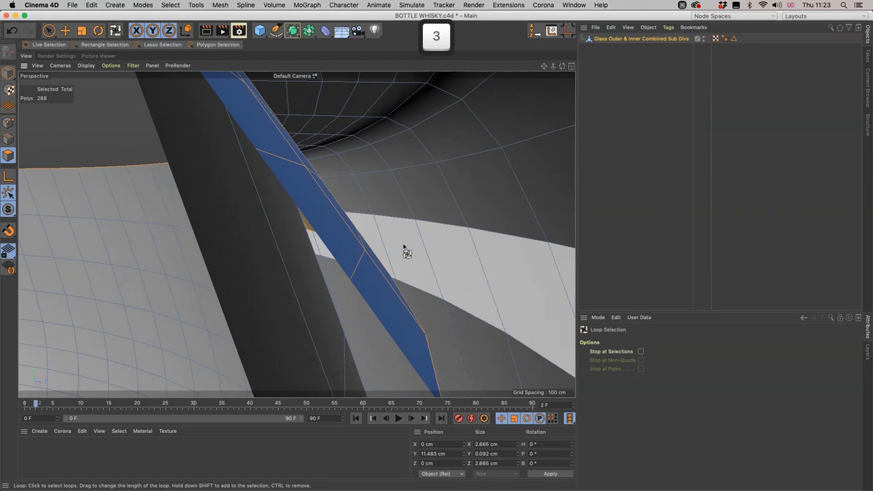
Delete the selected polygon strip, undo it and orbit around the restored strip to check it
{"action": "key", "text": "BackSpace"}
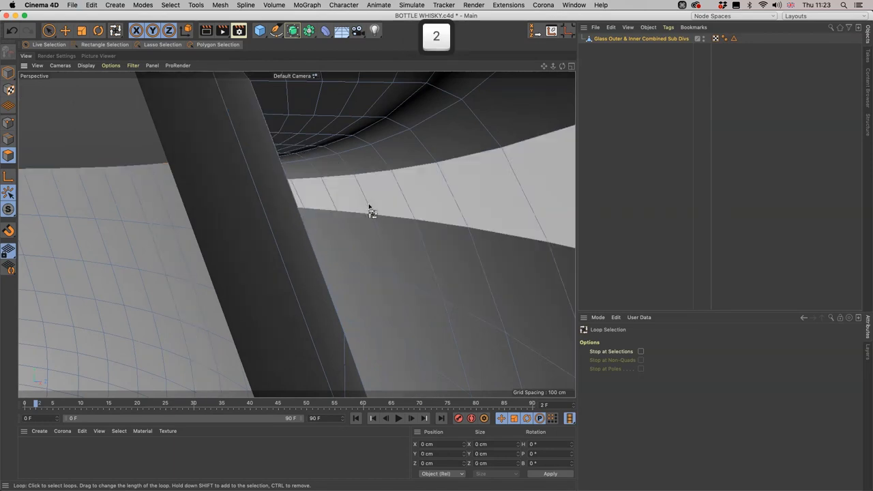
{"action": "left_click_drag", "start_coordinate": [403, 243], "coordinate": [355, 191]}
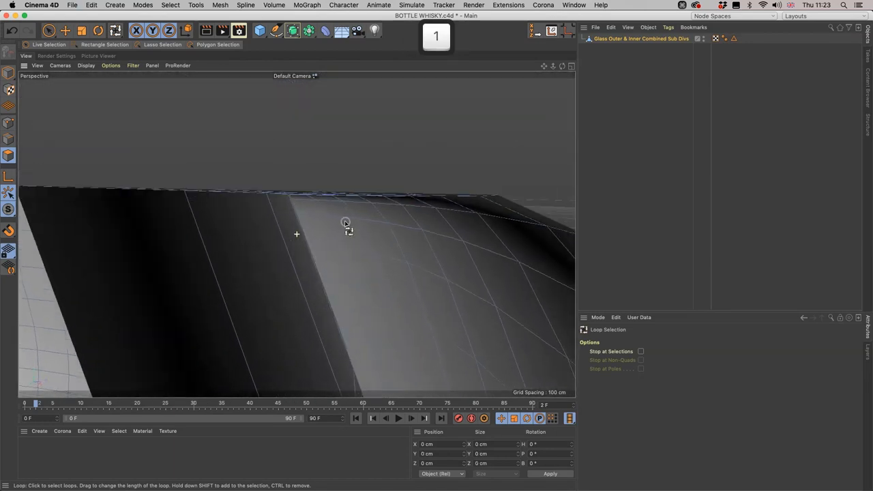
{"action": "left_click_drag", "start_coordinate": [345, 232], "coordinate": [350, 218]}
{"action": "key", "text": "super+z"}
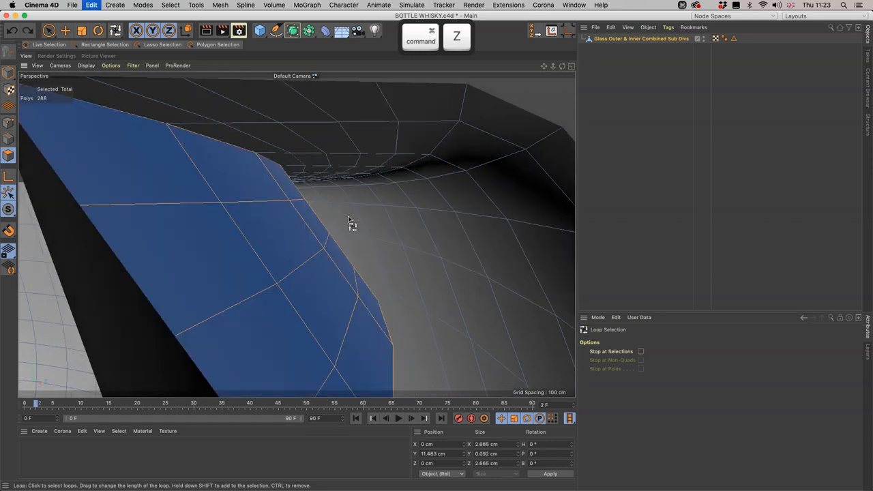
{"action": "mouse_move", "coordinate": [266, 155]}
{"action": "left_mouse_down"}
{"action": "mouse_move", "coordinate": [258, 160]}
{"action": "mouse_move", "coordinate": [307, 179]}
{"action": "left_mouse_up"}
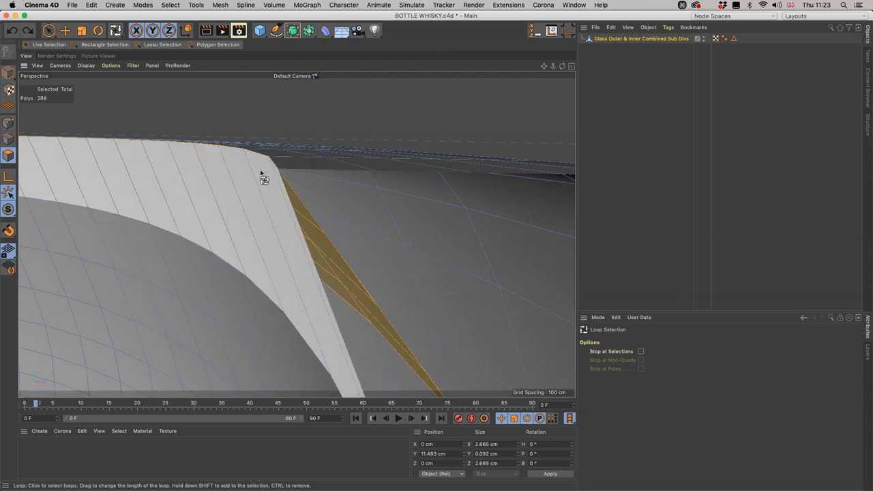
{"action": "left_click_drag", "start_coordinate": [317, 191], "coordinate": [192, 149]}
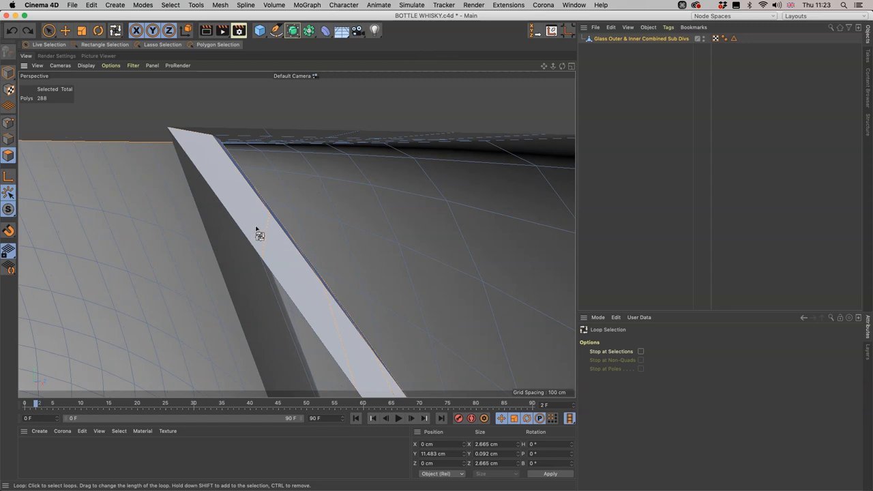
{"action": "left_click_drag", "start_coordinate": [285, 210], "coordinate": [348, 223]}
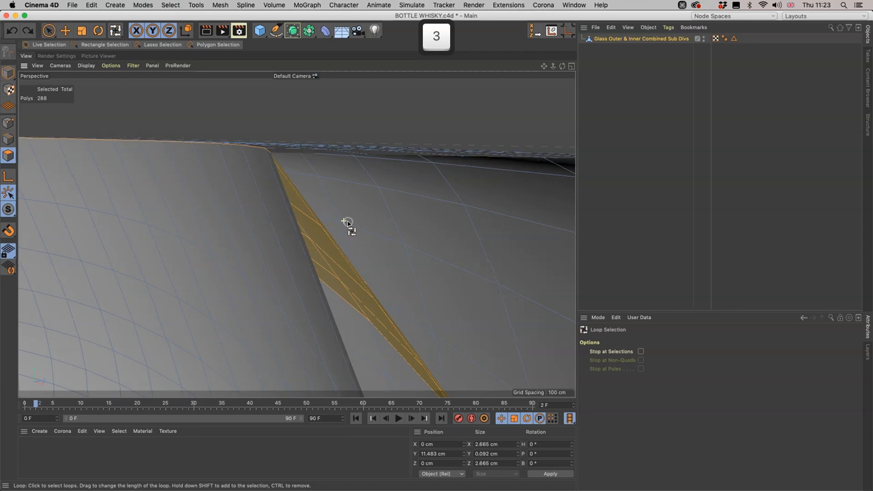
{"action": "scroll", "coordinate": [348, 225], "scroll_direction": "down", "scroll_amount": 1}
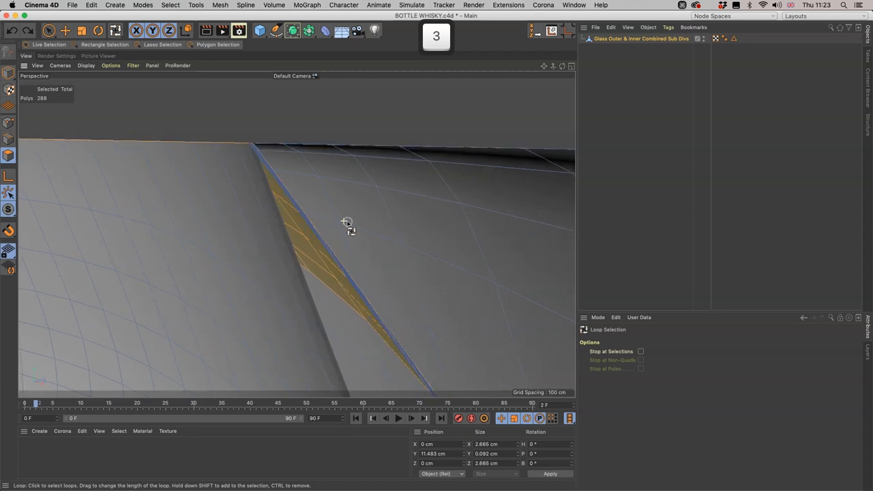
{"action": "left_click_drag", "start_coordinate": [348, 225], "coordinate": [284, 205], "text": "alt"}
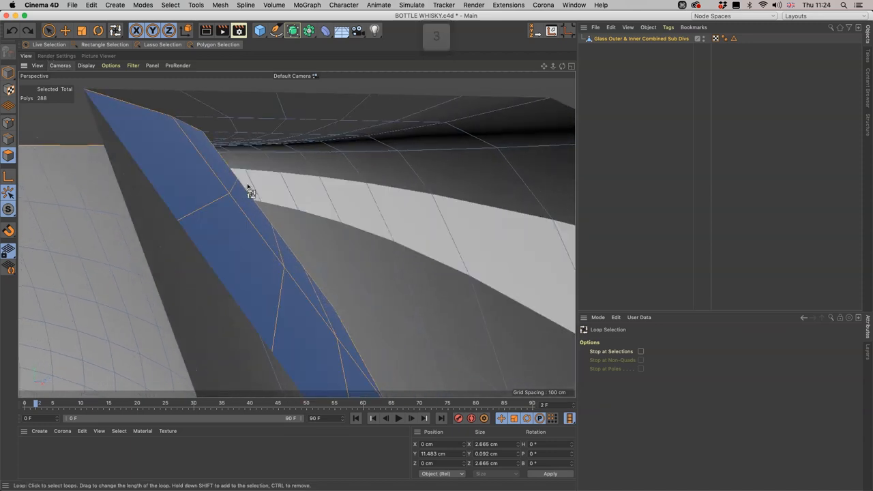
Delete the polygon strip again and zoom out to see the whole glass
{"action": "key", "text": "BackSpace"}
{"action": "left_click_drag", "start_coordinate": [248, 188], "coordinate": [230, 253]}
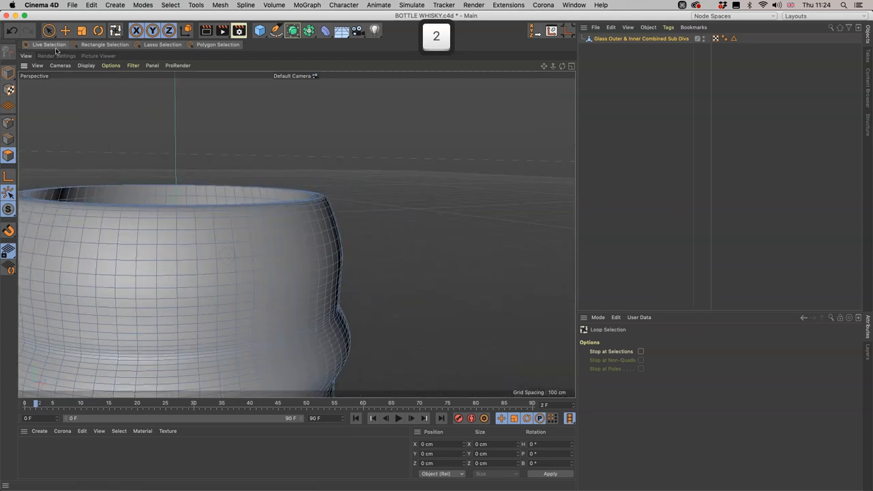
Reset the glass object's S.X, S.Y and S.Z scale to 1 and frame the whole bottle in view
{"action": "left_click", "coordinate": [49, 44]}
{"action": "left_click", "coordinate": [635, 39]}
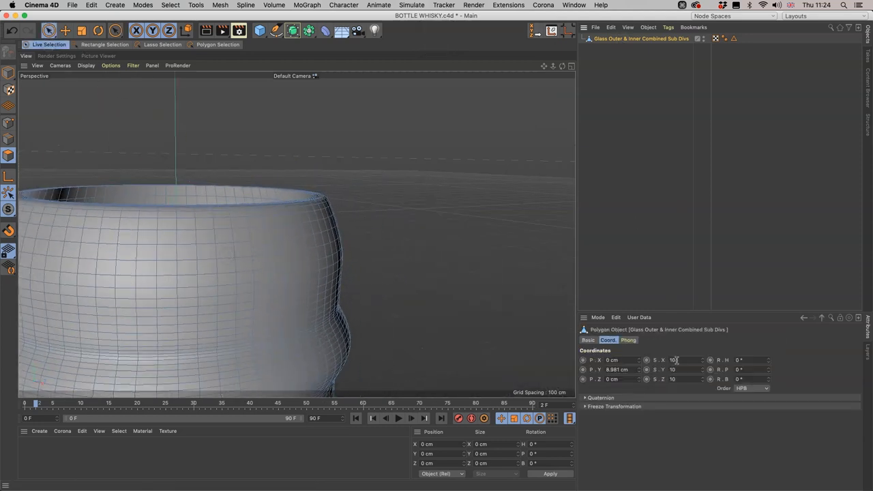
{"action": "left_click_drag", "start_coordinate": [678, 360], "coordinate": [659, 356]}
{"action": "type", "text": "1"}
{"action": "key", "text": "Tab"}
{"action": "type", "text": "1"}
{"action": "key", "text": "Tab"}
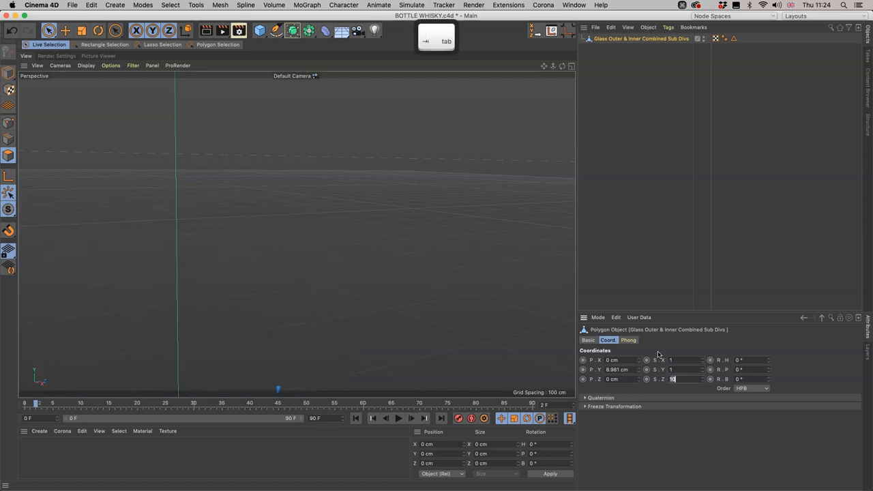
{"action": "type", "text": "1"}
{"action": "key", "text": "Return"}
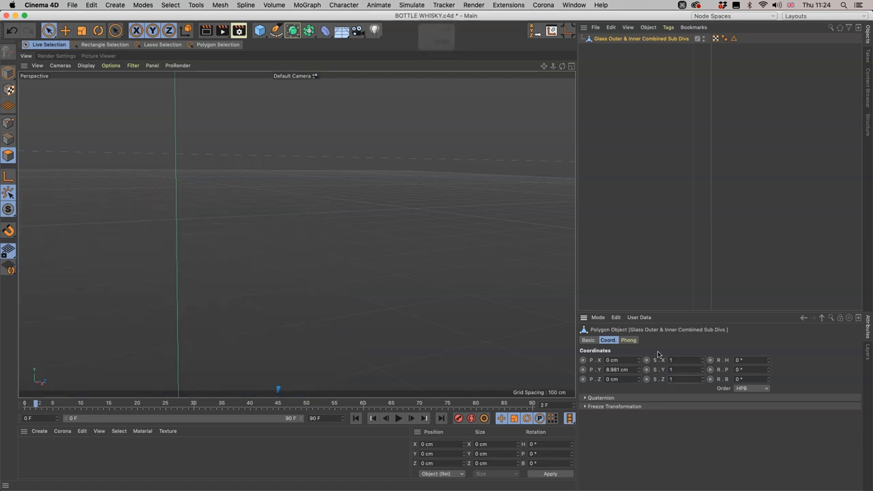
{"action": "key", "text": "o"}
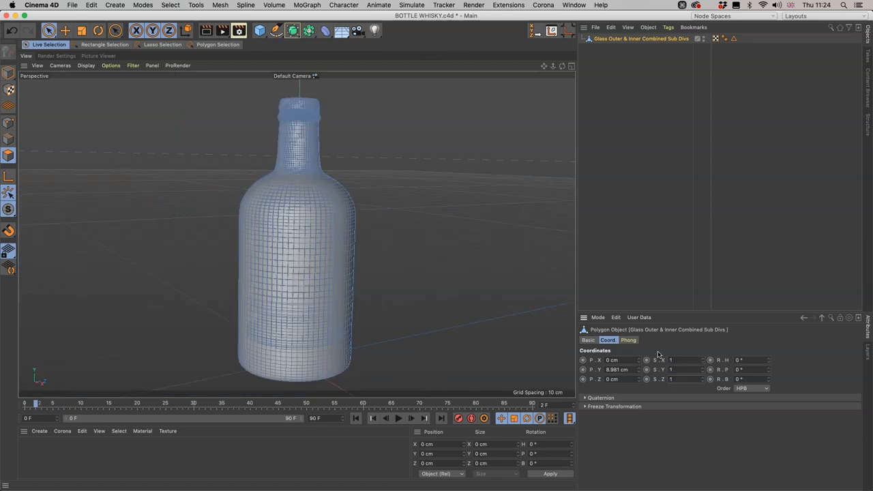
{"action": "key", "text": "3"}
{"action": "mouse_move", "coordinate": [331, 179]}
{"action": "left_mouse_down"}
{"action": "mouse_move", "coordinate": [346, 208]}
{"action": "mouse_move", "coordinate": [379, 172]}
{"action": "left_mouse_up"}
{"action": "key", "text": "1"}
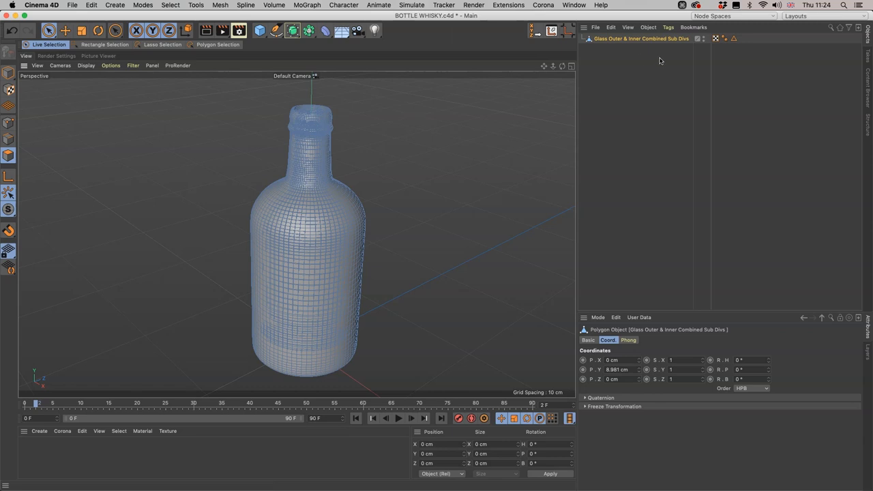
In edge mode restore the stored 784-edge seam selection and move the view around the bottle neck
{"action": "left_click", "coordinate": [9, 139]}
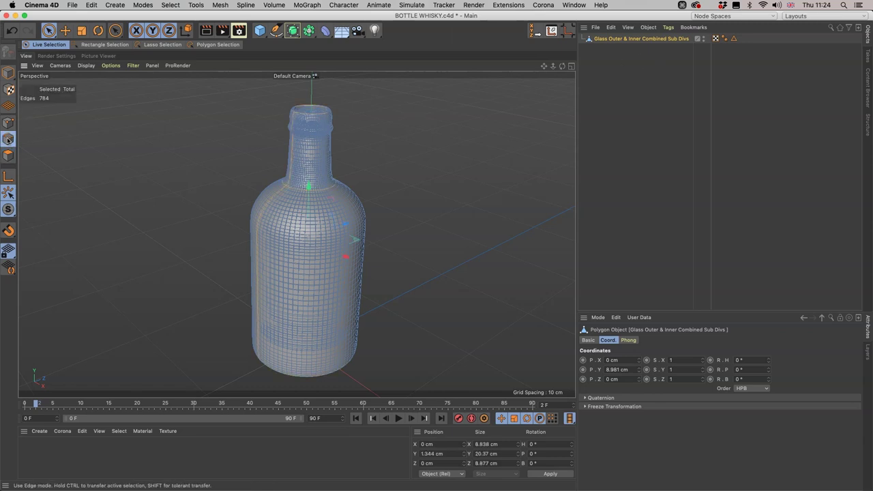
{"action": "double_click", "coordinate": [734, 40]}
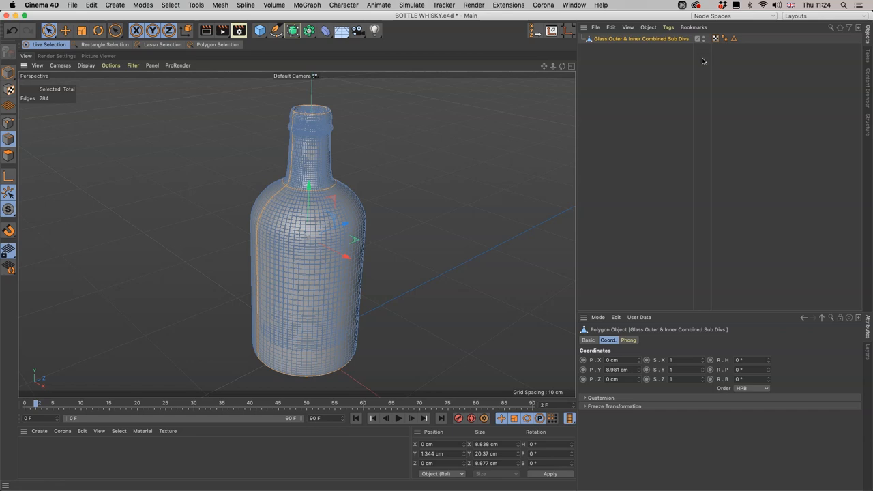
{"action": "key", "text": "2"}
{"action": "mouse_move", "coordinate": [286, 245]}
{"action": "left_mouse_down"}
{"action": "mouse_move", "coordinate": [302, 240]}
{"action": "mouse_move", "coordinate": [276, 213]}
{"action": "mouse_move", "coordinate": [286, 219]}
{"action": "mouse_move", "coordinate": [306, 193]}
{"action": "left_mouse_up"}
{"action": "key", "text": "3"}
{"action": "key", "text": "1"}
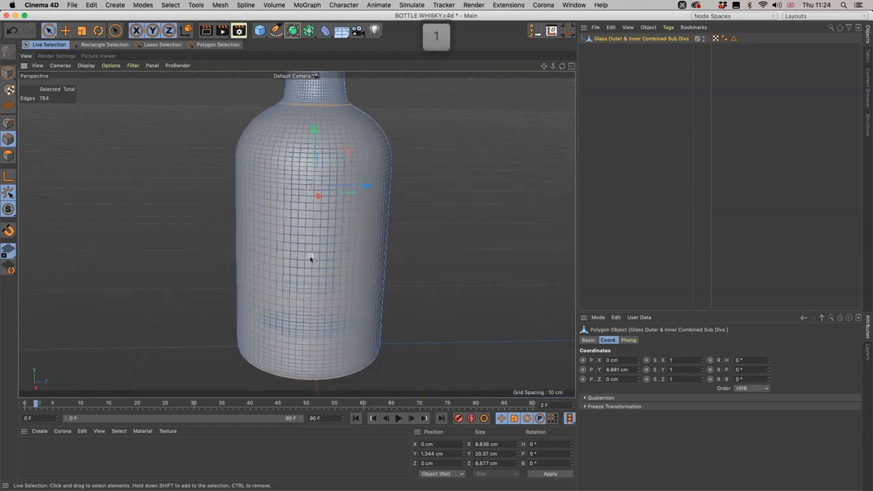
{"action": "key", "text": "3"}
{"action": "mouse_move", "coordinate": [310, 256]}
{"action": "left_mouse_down"}
{"action": "mouse_move", "coordinate": [326, 275]}
{"action": "mouse_move", "coordinate": [372, 269]}
{"action": "left_mouse_up"}
{"action": "key", "text": "1"}
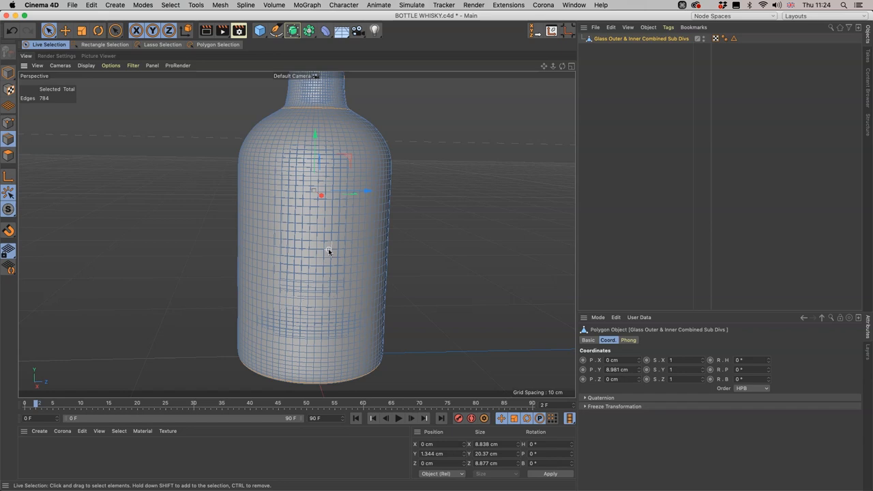
{"action": "mouse_move", "coordinate": [328, 251]}
{"action": "left_mouse_down"}
{"action": "mouse_move", "coordinate": [444, 274]}
{"action": "mouse_move", "coordinate": [382, 266]}
{"action": "left_mouse_up"}
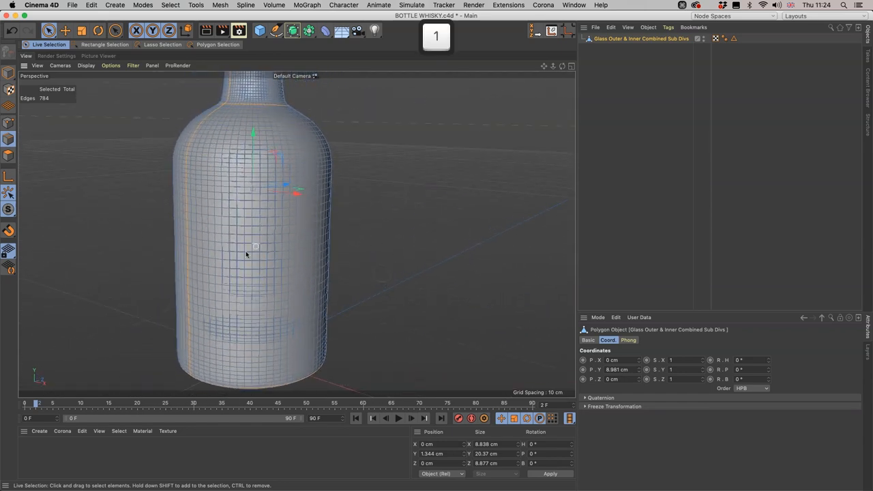
{"action": "mouse_move", "coordinate": [246, 254]}
{"action": "left_mouse_down"}
{"action": "mouse_move", "coordinate": [300, 345]}
{"action": "mouse_move", "coordinate": [346, 236]}
{"action": "mouse_move", "coordinate": [307, 268]}
{"action": "mouse_move", "coordinate": [311, 261]}
{"action": "left_mouse_up"}
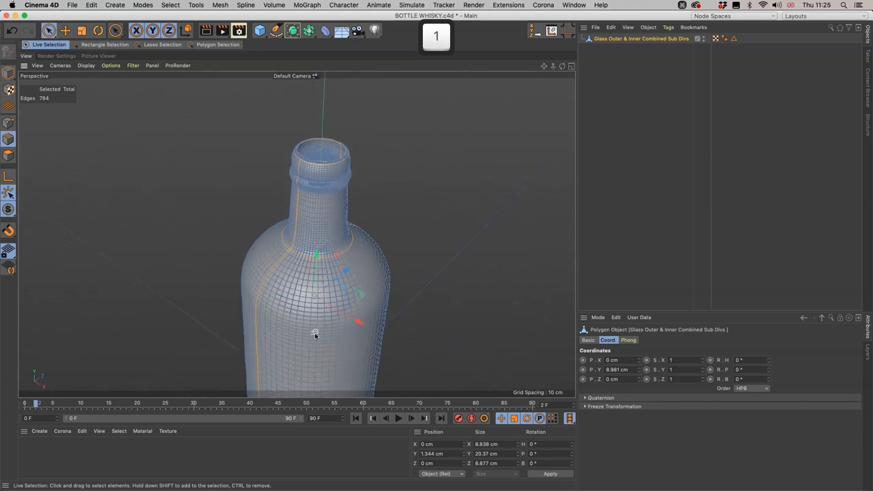
Turn the view up under the bottle base, inspect it closely, then move along the body
{"action": "left_click_drag", "start_coordinate": [315, 332], "coordinate": [316, 245]}
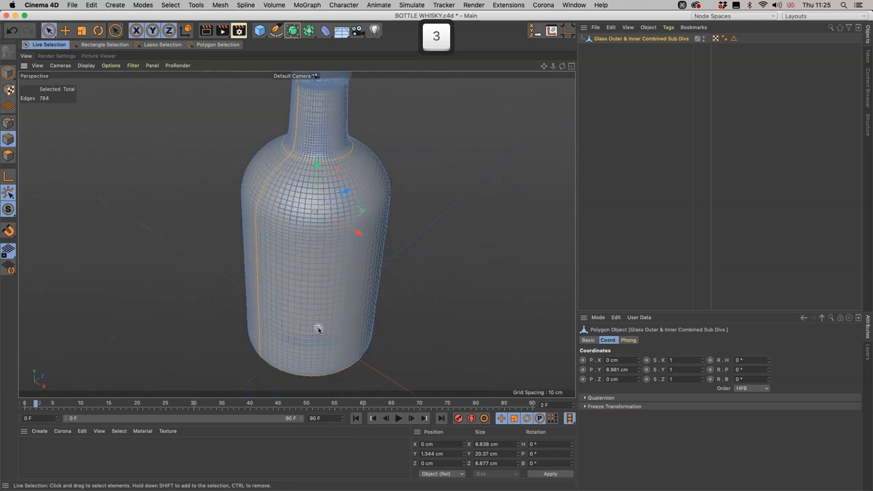
{"action": "left_click_drag", "start_coordinate": [318, 330], "coordinate": [315, 246]}
{"action": "mouse_move", "coordinate": [315, 341]}
{"action": "left_mouse_down"}
{"action": "mouse_move", "coordinate": [298, 324]}
{"action": "mouse_move", "coordinate": [327, 311]}
{"action": "left_mouse_up"}
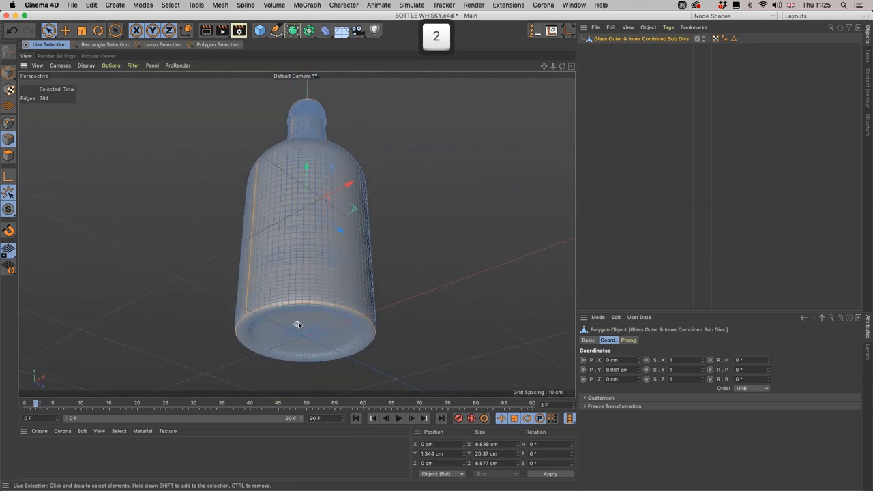
{"action": "key", "text": "1"}
{"action": "mouse_move", "coordinate": [354, 246]}
{"action": "left_mouse_down"}
{"action": "mouse_move", "coordinate": [370, 218]}
{"action": "mouse_move", "coordinate": [294, 218]}
{"action": "mouse_move", "coordinate": [348, 218]}
{"action": "left_mouse_up"}
{"action": "key", "text": "3"}
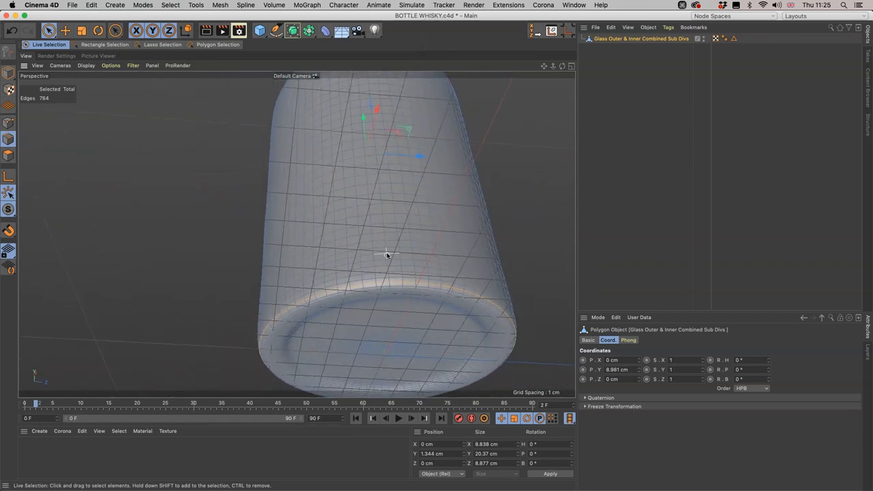
{"action": "key", "text": "1"}
{"action": "left_click_drag", "start_coordinate": [372, 321], "coordinate": [402, 244]}
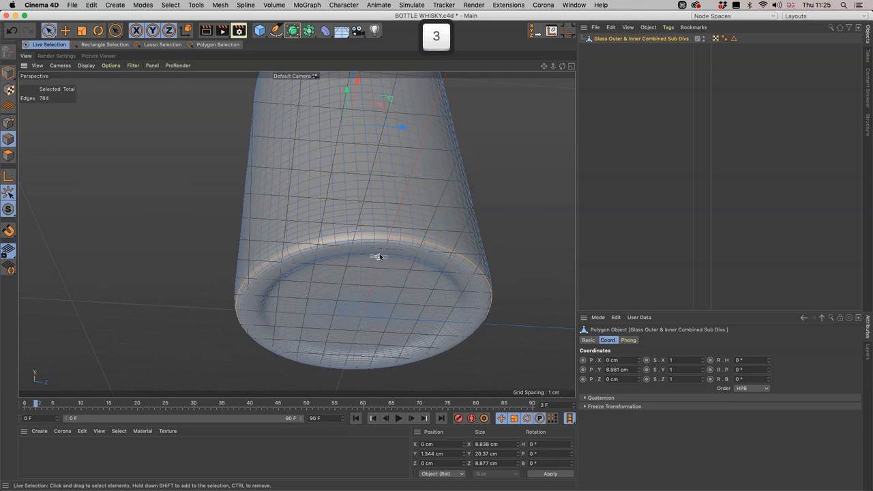
{"action": "left_click_drag", "start_coordinate": [379, 256], "coordinate": [387, 254]}
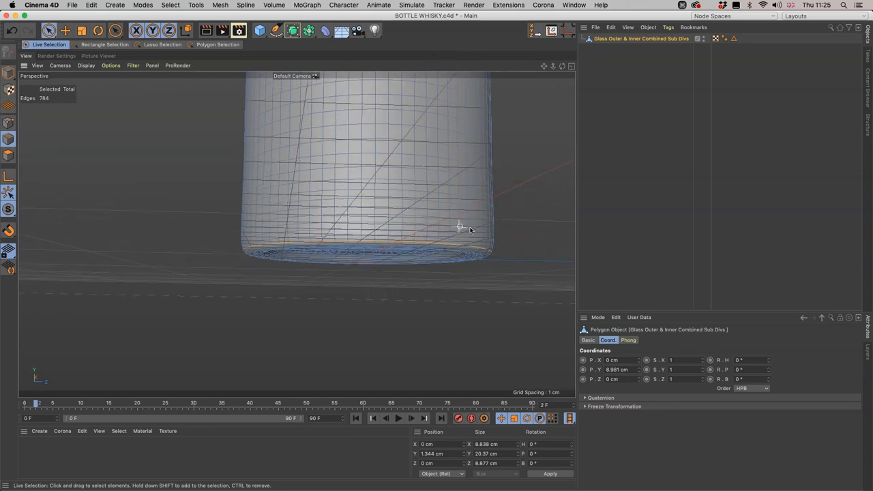
{"action": "left_click_drag", "start_coordinate": [470, 229], "coordinate": [416, 204]}
{"action": "mouse_move", "coordinate": [396, 163]}
{"action": "left_mouse_down"}
{"action": "mouse_move", "coordinate": [350, 283]}
{"action": "mouse_move", "coordinate": [341, 226]}
{"action": "mouse_move", "coordinate": [355, 150]}
{"action": "mouse_move", "coordinate": [357, 317]}
{"action": "mouse_move", "coordinate": [341, 287]}
{"action": "mouse_move", "coordinate": [392, 315]}
{"action": "left_mouse_up"}
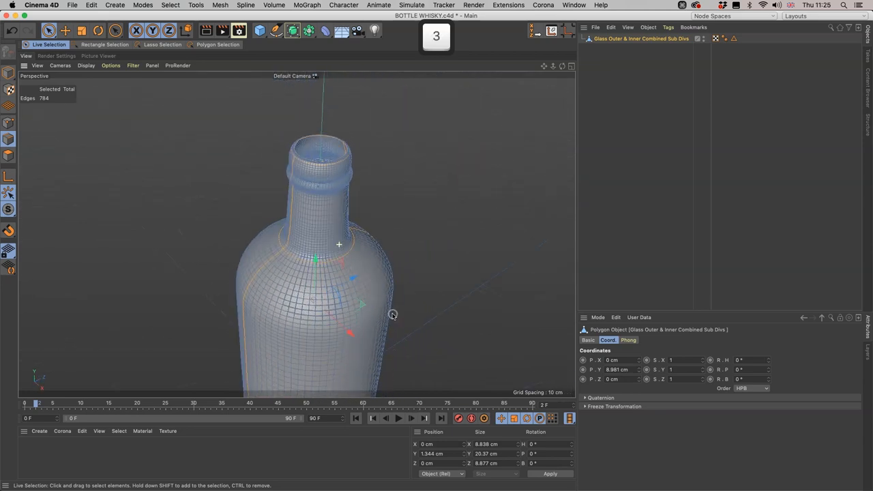
Look down into the bottle opening at the seam edges, then pull back to a side view of the whole bottle
{"action": "mouse_move", "coordinate": [430, 232]}
{"action": "left_mouse_down"}
{"action": "mouse_move", "coordinate": [309, 176]}
{"action": "mouse_move", "coordinate": [382, 150]}
{"action": "left_mouse_up"}
{"action": "left_click_drag", "start_coordinate": [368, 204], "coordinate": [416, 212]}
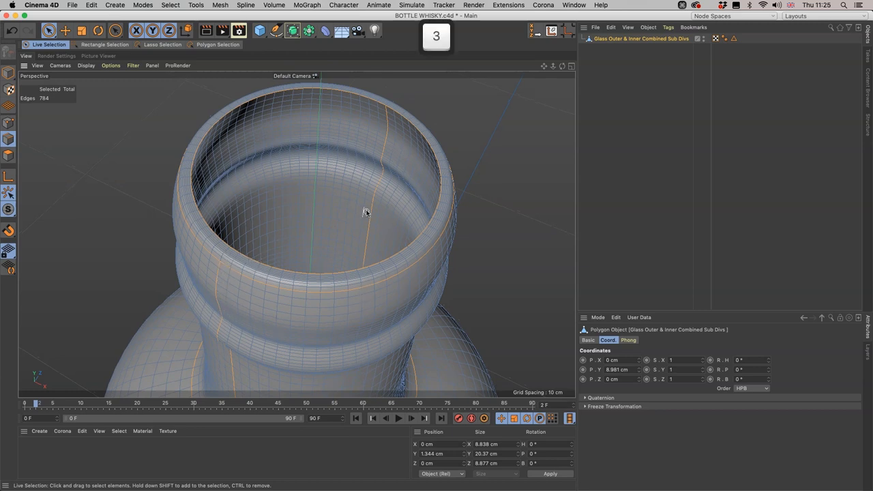
{"action": "key", "text": "3"}
{"action": "mouse_move", "coordinate": [361, 212]}
{"action": "left_mouse_down"}
{"action": "mouse_move", "coordinate": [357, 263]}
{"action": "mouse_move", "coordinate": [323, 274]}
{"action": "left_mouse_up"}
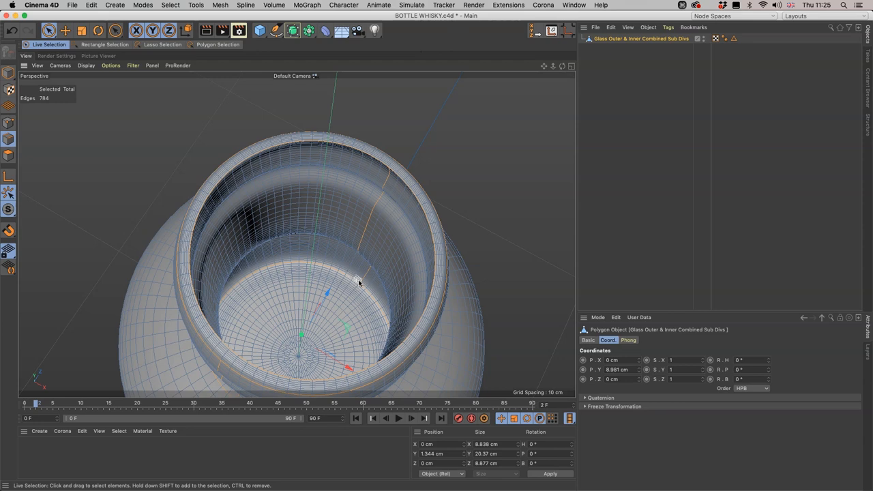
{"action": "mouse_move", "coordinate": [348, 270]}
{"action": "left_mouse_down"}
{"action": "mouse_move", "coordinate": [328, 259]}
{"action": "mouse_move", "coordinate": [321, 205]}
{"action": "mouse_move", "coordinate": [361, 212]}
{"action": "mouse_move", "coordinate": [433, 158]}
{"action": "left_mouse_up"}
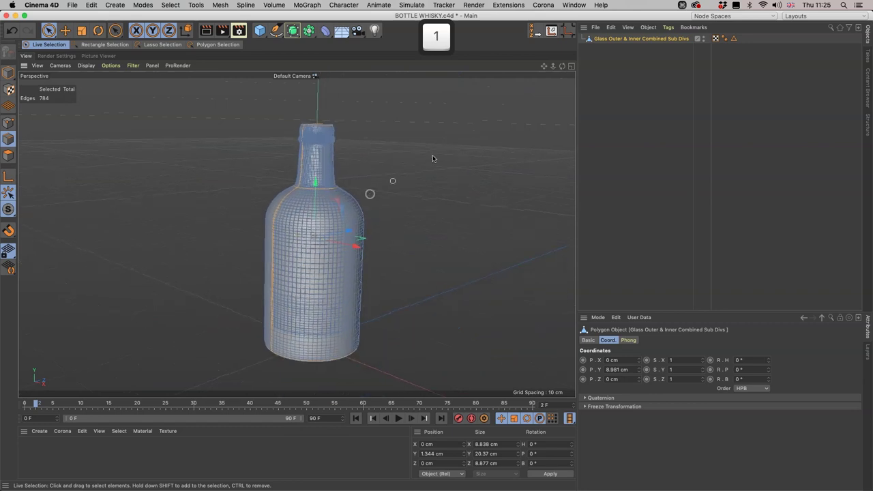
Delete the existing UVW tag from the Glass Outer & Inner Combined Sub Divs object and reselect the object
{"action": "left_click", "coordinate": [716, 39]}
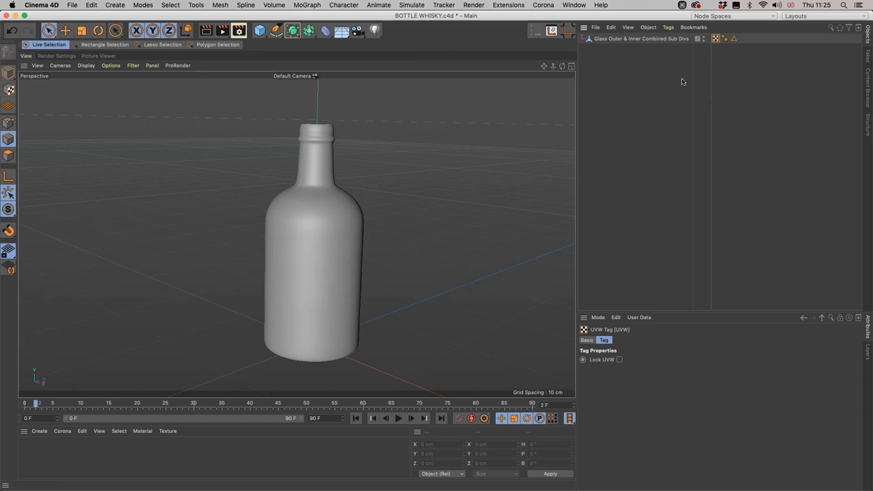
{"action": "key", "text": "BackSpace"}
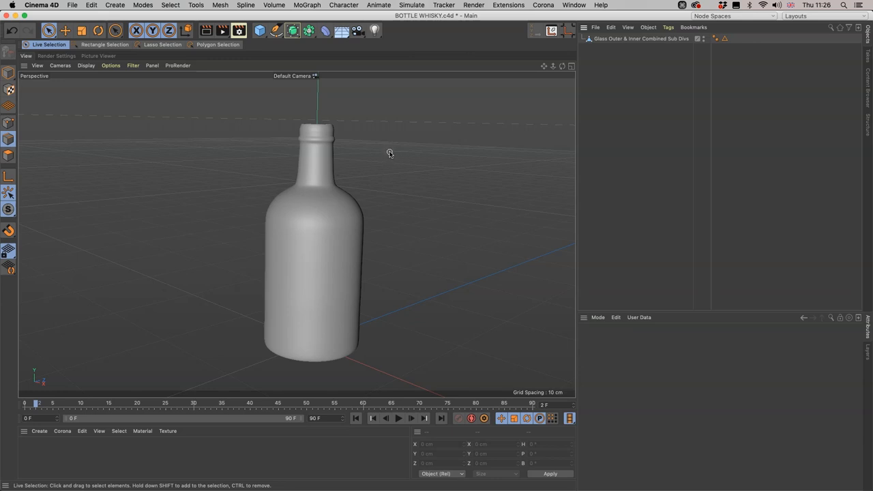
{"action": "left_click", "coordinate": [10, 140]}
{"action": "left_click", "coordinate": [642, 39]}
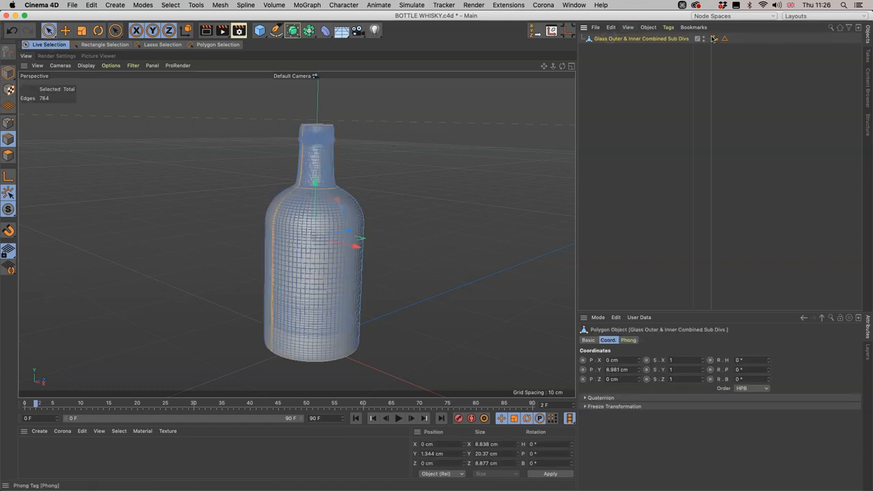
Choose the BP - UV Edit layout from the Layouts dropdown and zoom the viewport toward the bottle
{"action": "left_click", "coordinate": [814, 17]}
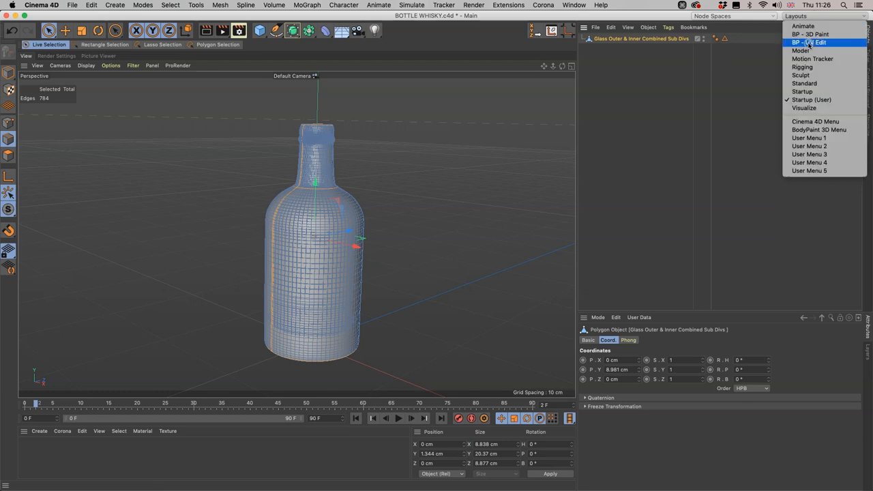
{"action": "left_click", "coordinate": [810, 43]}
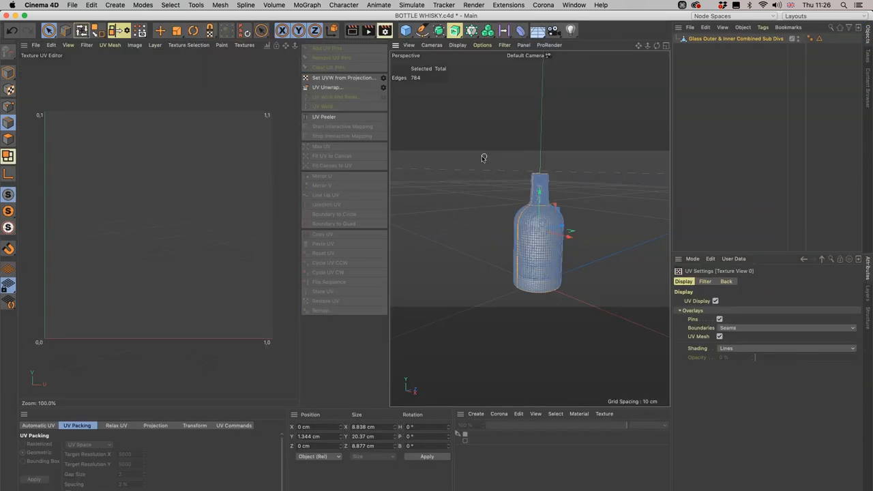
{"action": "left_click_drag", "start_coordinate": [531, 226], "coordinate": [525, 265]}
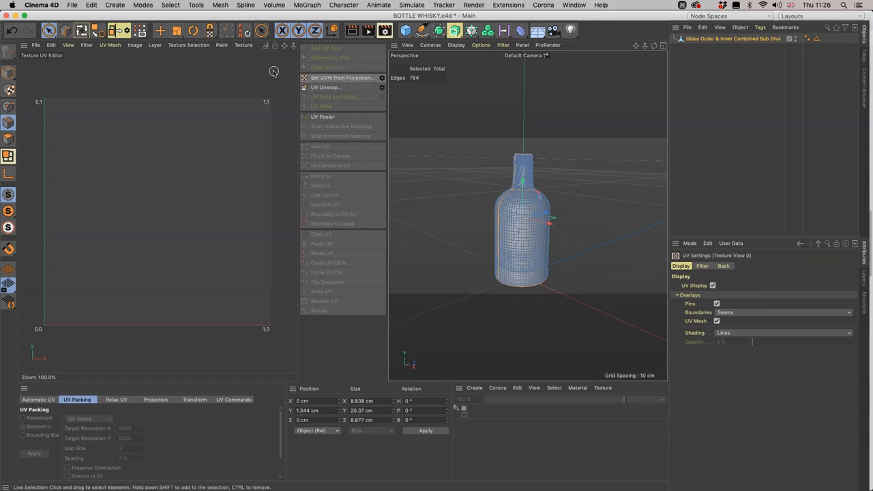
Apply a Frontal UVW projection to the bottle, then unwrap it into separate UV islands
{"action": "left_click", "coordinate": [335, 78]}
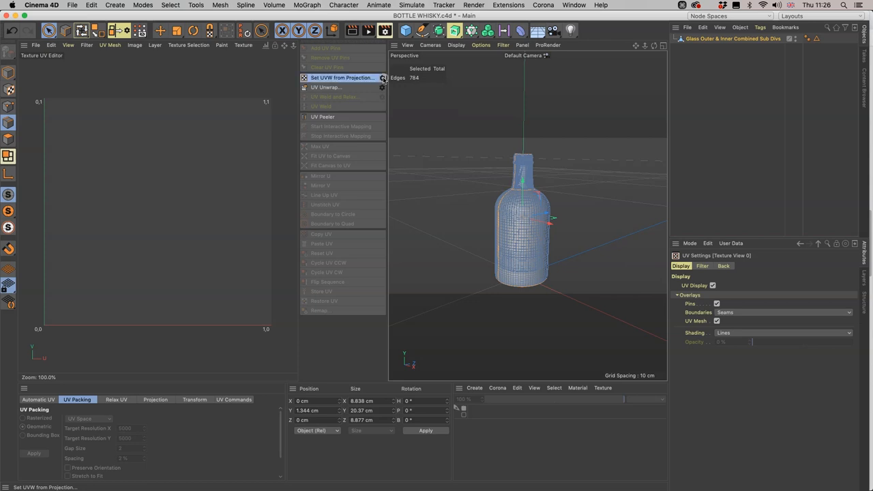
{"action": "left_click", "coordinate": [379, 78]}
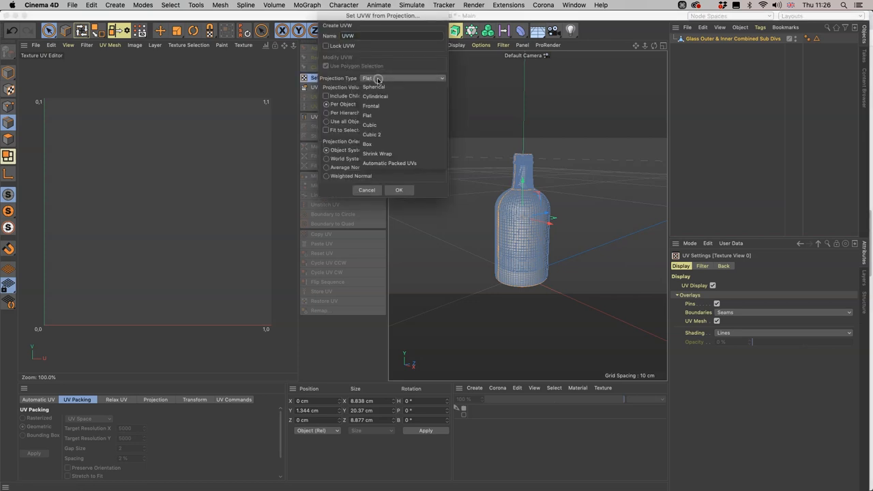
{"action": "left_click", "coordinate": [382, 107]}
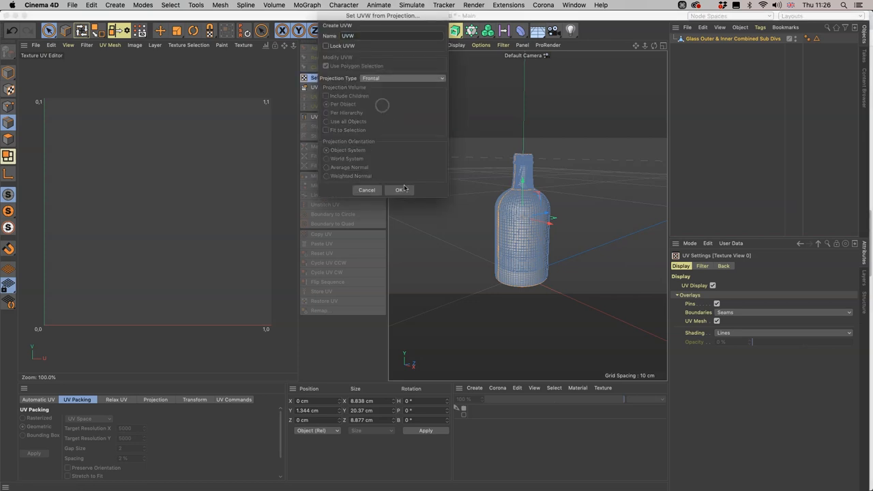
{"action": "left_click", "coordinate": [402, 190]}
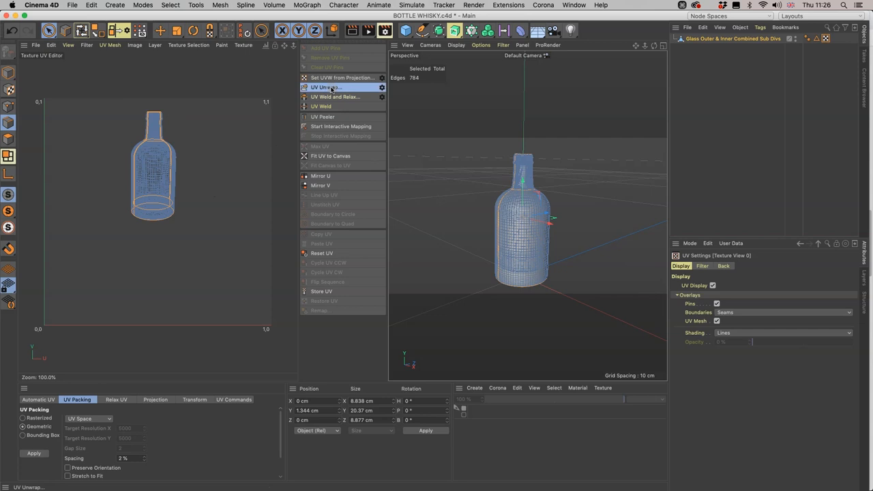
{"action": "key", "text": "Return"}
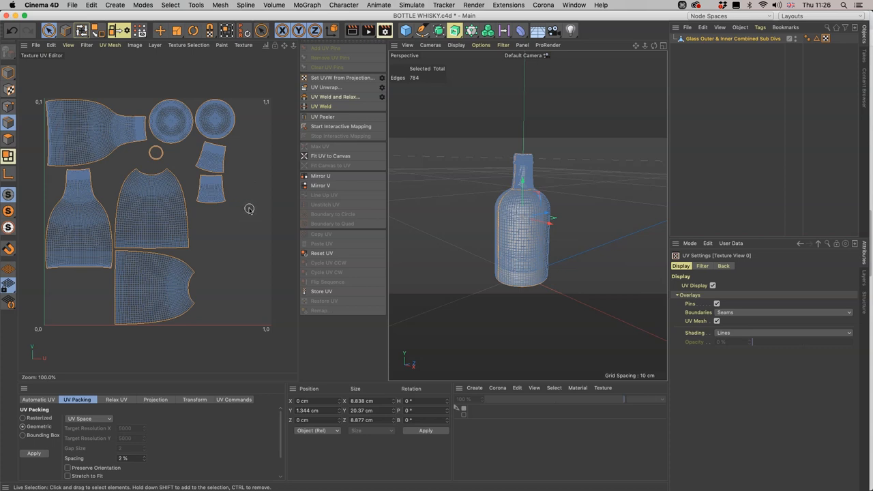
{"action": "key", "text": "super+z"}
{"action": "key", "text": "3"}
{"action": "mouse_move", "coordinate": [479, 210]}
{"action": "left_mouse_down"}
{"action": "mouse_move", "coordinate": [421, 170]}
{"action": "mouse_move", "coordinate": [454, 193]}
{"action": "left_mouse_up"}
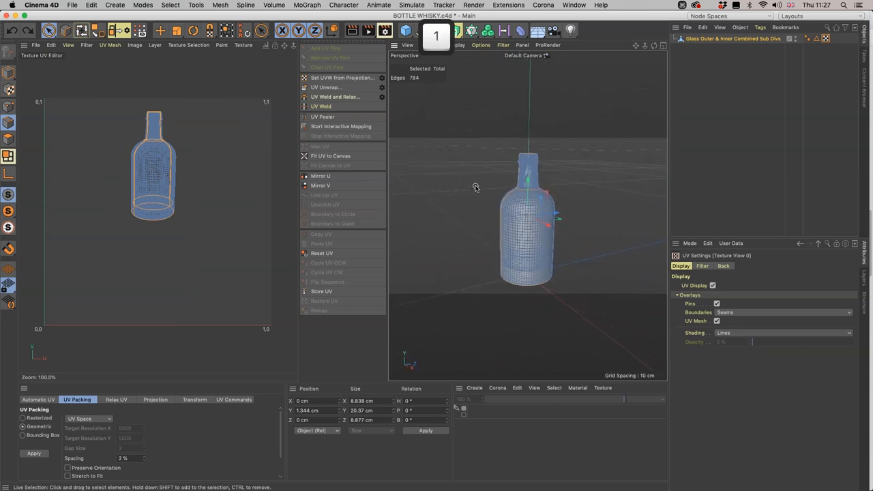
{"action": "left_click_drag", "start_coordinate": [454, 192], "coordinate": [481, 188]}
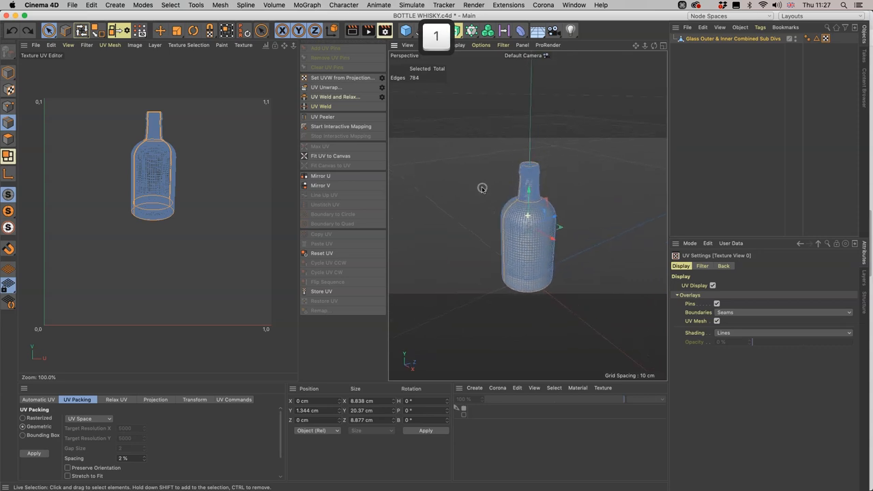
{"action": "left_click", "coordinate": [331, 88]}
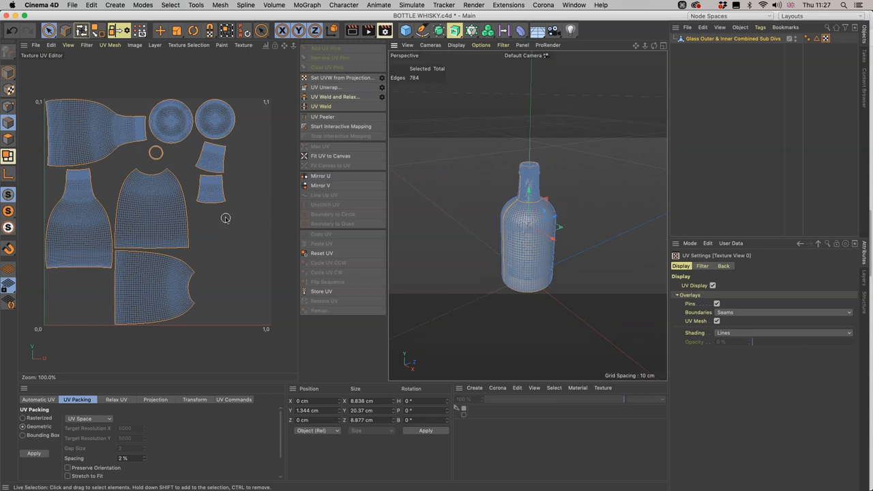
{"action": "key", "text": "super+z"}
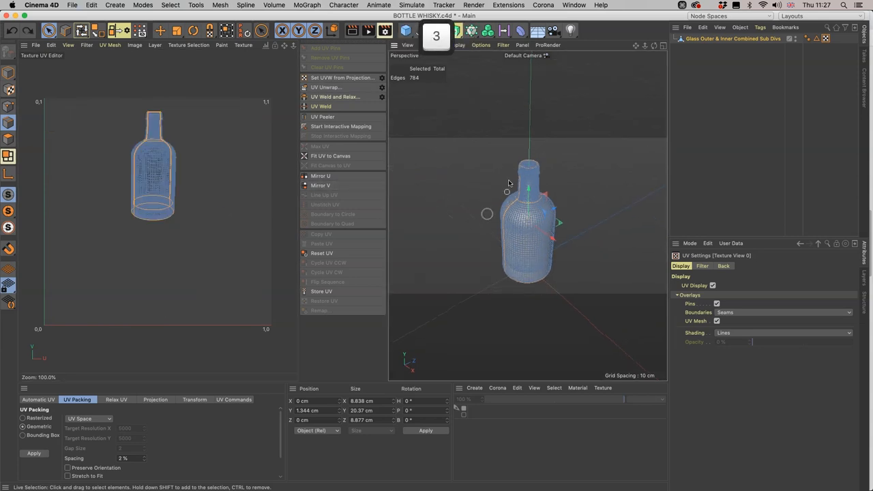
{"action": "key", "text": "3"}
{"action": "key", "text": "1"}
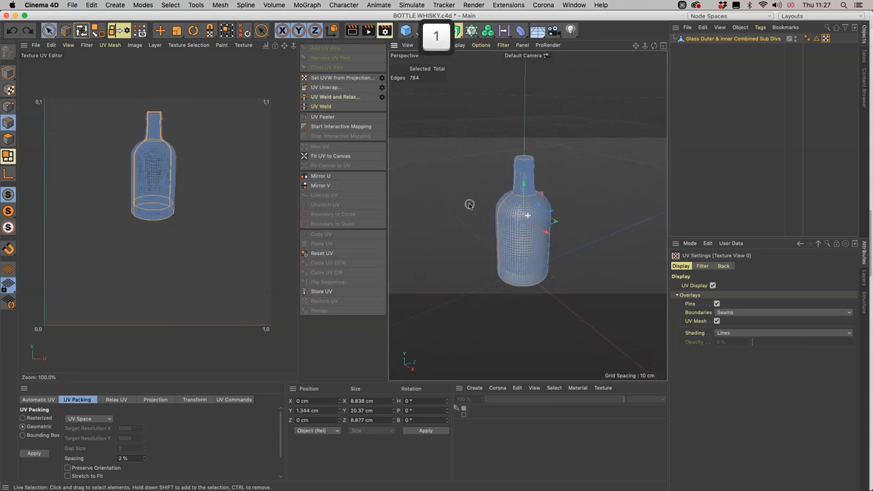
{"action": "left_click_drag", "start_coordinate": [458, 213], "coordinate": [468, 206]}
{"action": "left_click_drag", "start_coordinate": [590, 216], "coordinate": [477, 209], "text": "alt"}
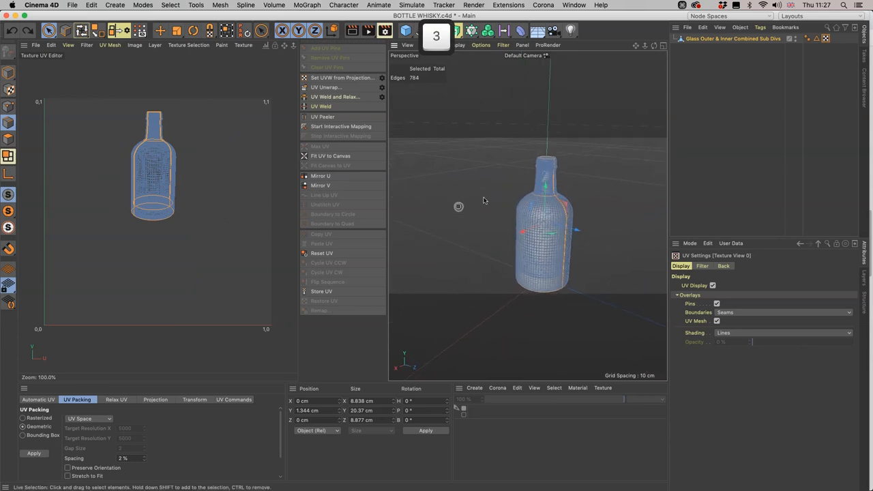
{"action": "left_click_drag", "start_coordinate": [592, 177], "coordinate": [577, 169], "text": "alt"}
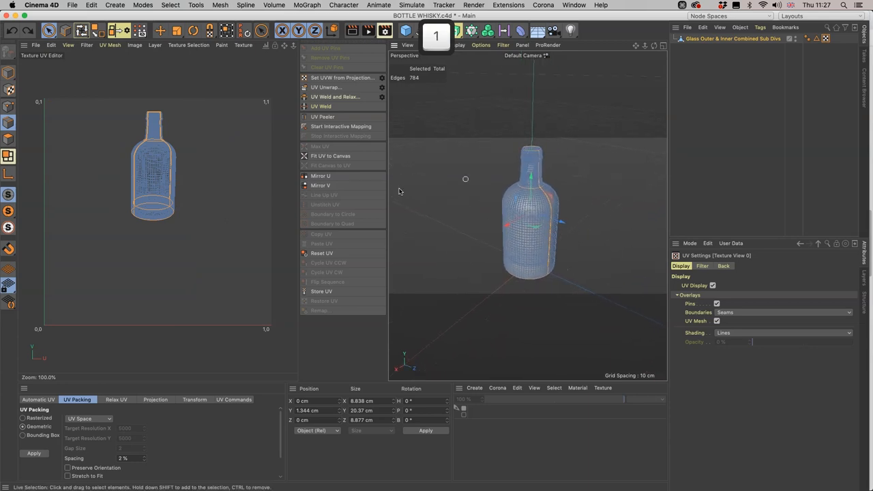
{"action": "left_click", "coordinate": [330, 89]}
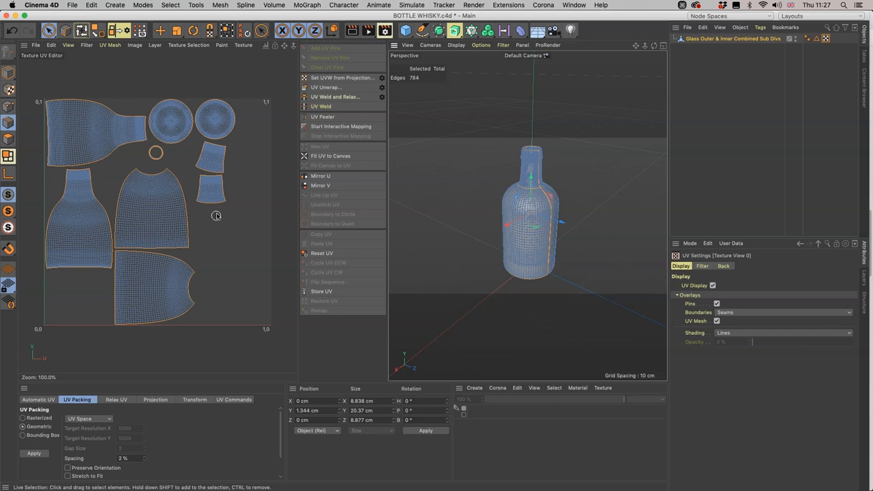
{"action": "key", "text": "3"}
{"action": "left_click_drag", "start_coordinate": [570, 184], "coordinate": [663, 192]}
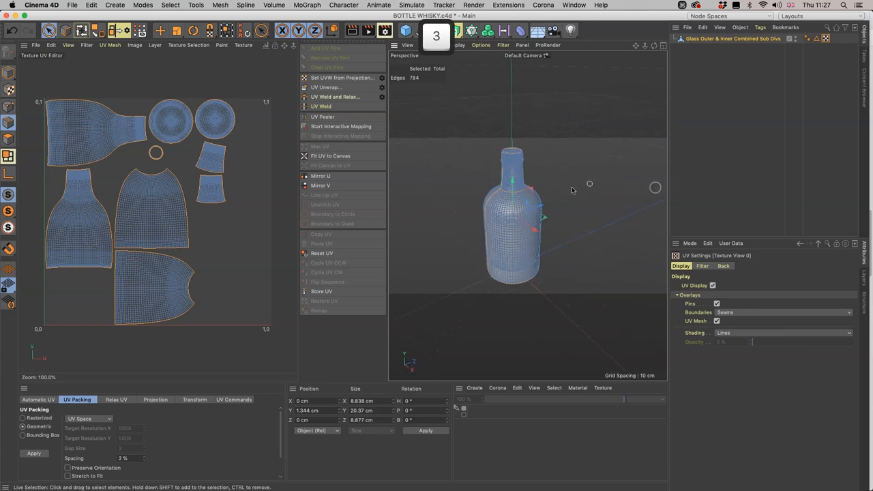
{"action": "key", "text": "1"}
{"action": "left_click_drag", "start_coordinate": [655, 187], "coordinate": [578, 188]}
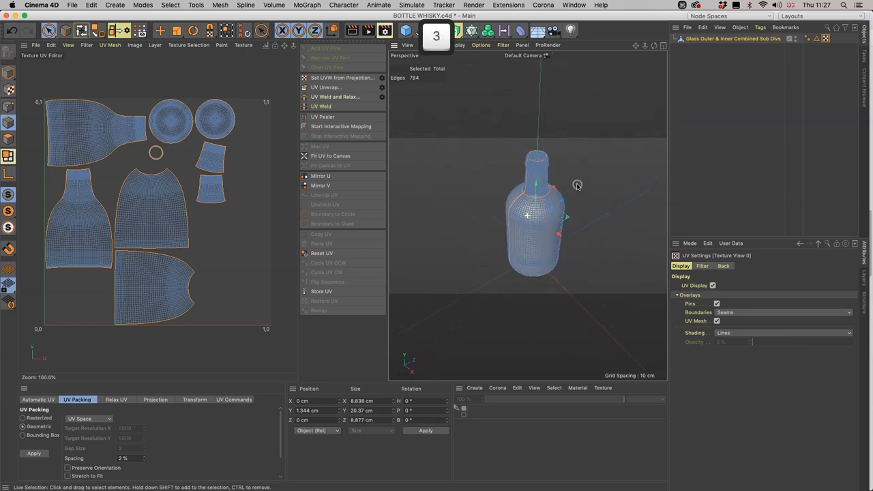
{"action": "key", "text": "super+z"}
{"action": "key", "text": "super+z"}
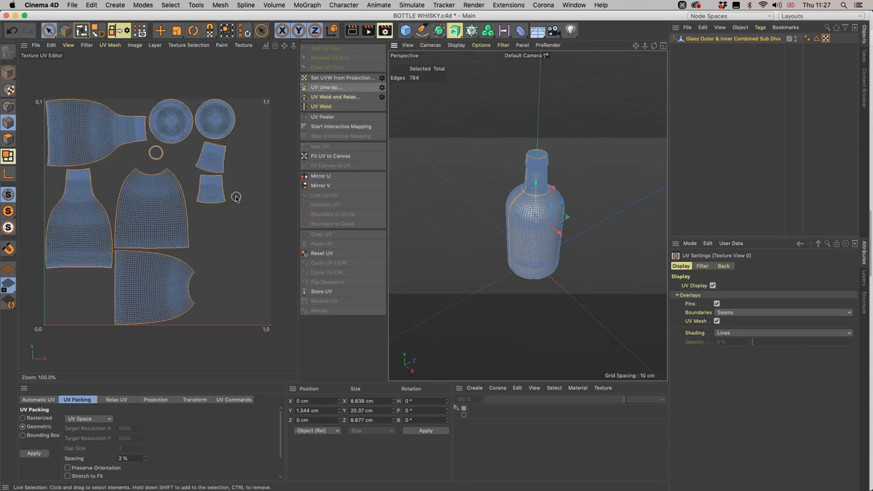
{"action": "key", "text": "1"}
{"action": "left_click_drag", "start_coordinate": [595, 217], "coordinate": [585, 219]}
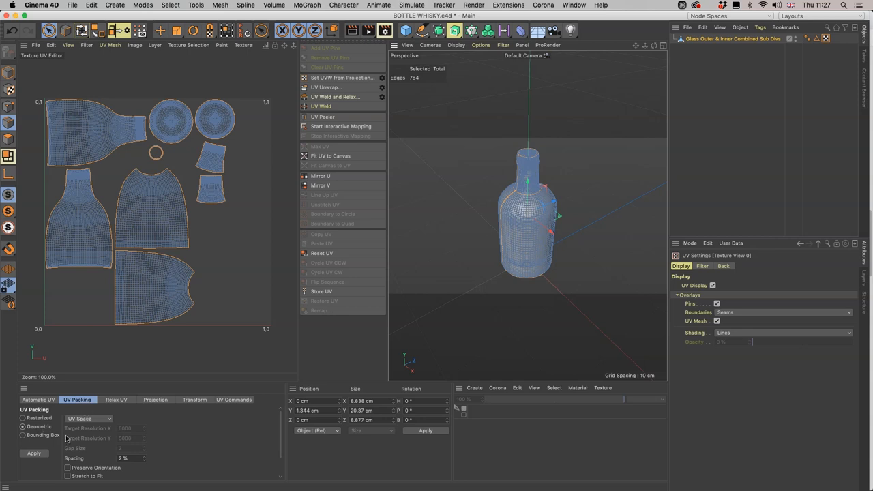
Apply Geometric UV packing to repack the islands and recentre the bottle in the viewport
{"action": "left_click", "coordinate": [34, 454]}
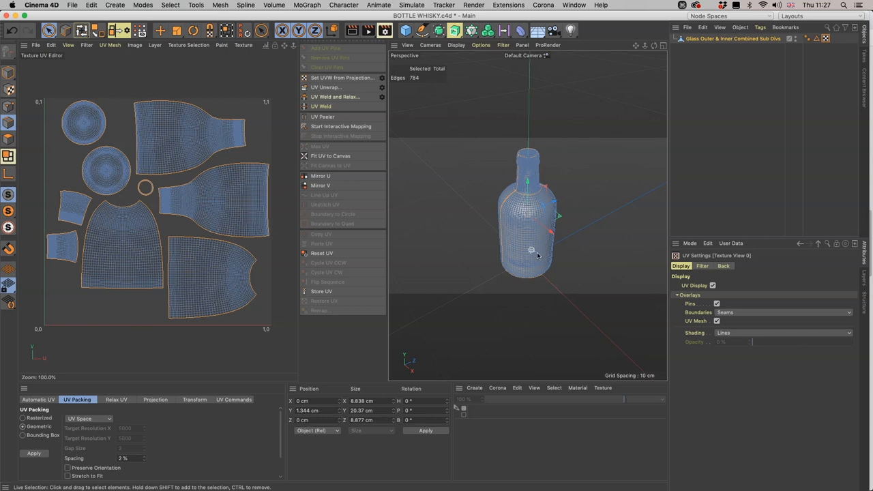
{"action": "left_click_drag", "start_coordinate": [535, 254], "coordinate": [573, 193]}
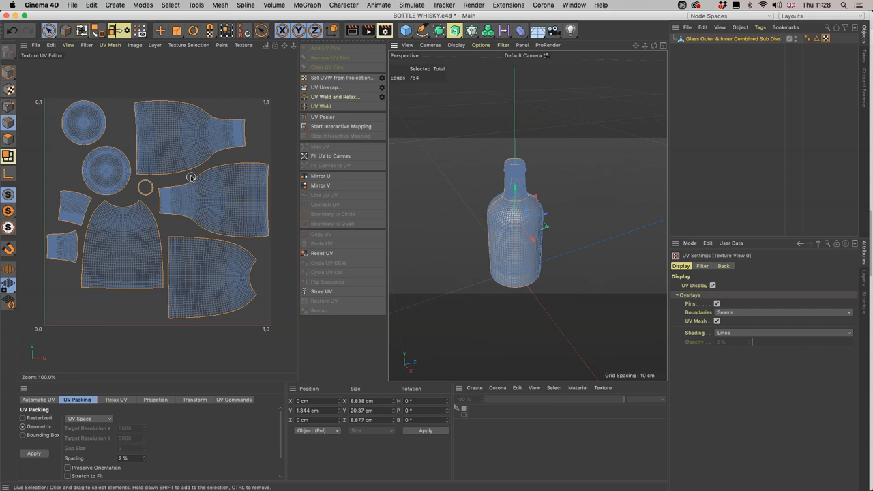
Create a new 5000 × 5000 px texture, Untitled_1.tif, behind the bottle's UVs
{"action": "left_click", "coordinate": [36, 46]}
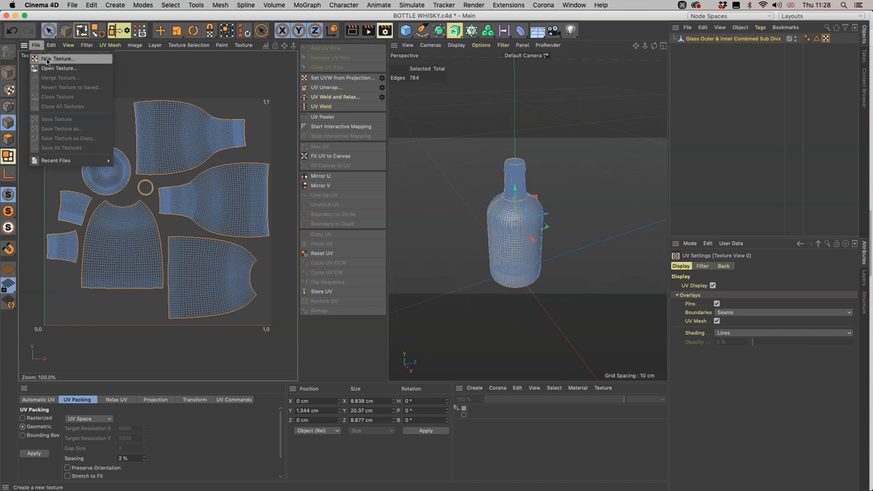
{"action": "left_click", "coordinate": [47, 59]}
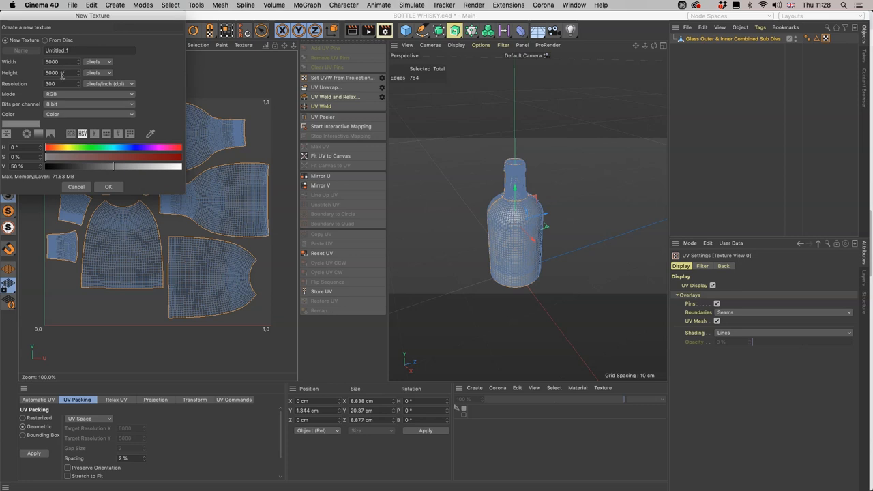
{"action": "left_click", "coordinate": [109, 187]}
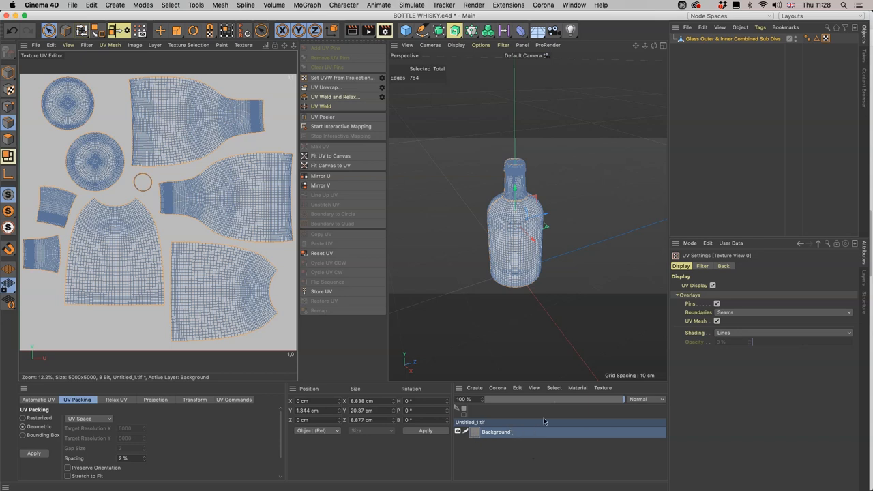
{"action": "left_click", "coordinate": [578, 388]}
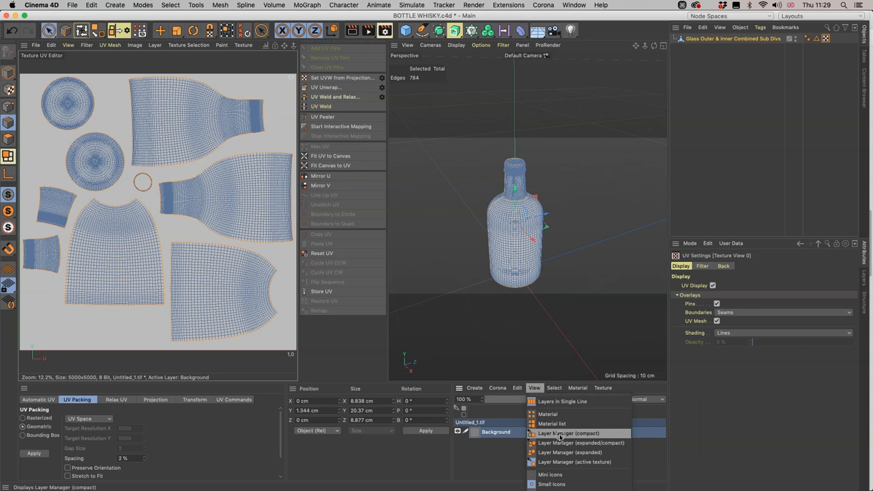
{"action": "left_click", "coordinate": [556, 443]}
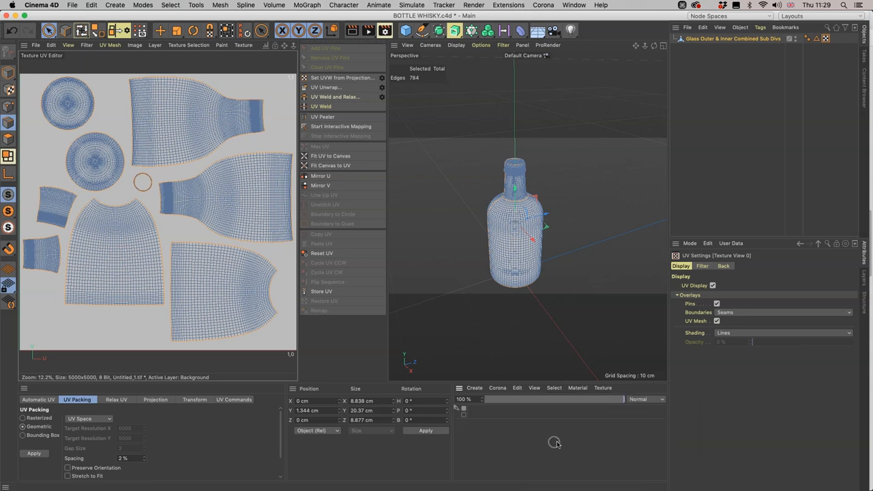
{"action": "left_click", "coordinate": [535, 389]}
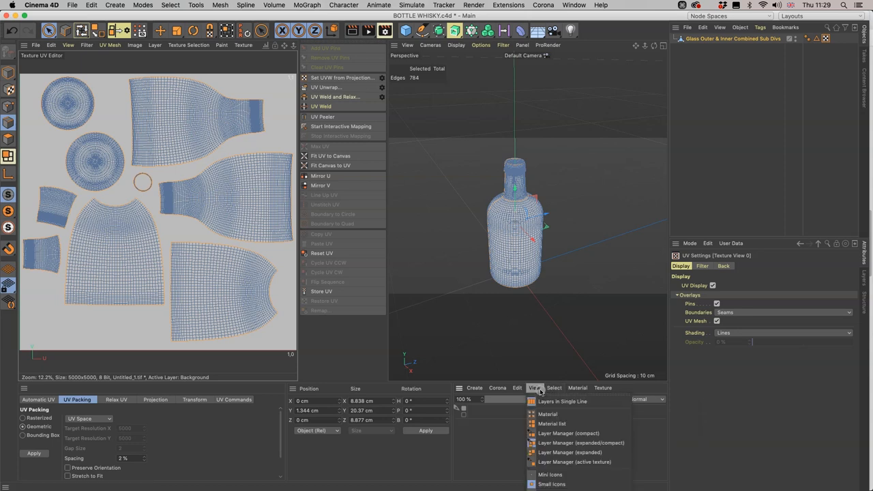
{"action": "left_click", "coordinate": [552, 442]}
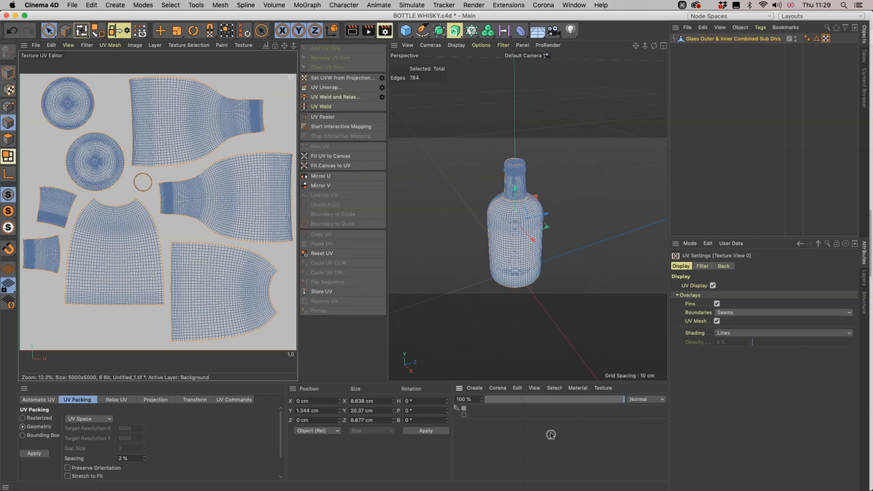
{"action": "left_click", "coordinate": [536, 388]}
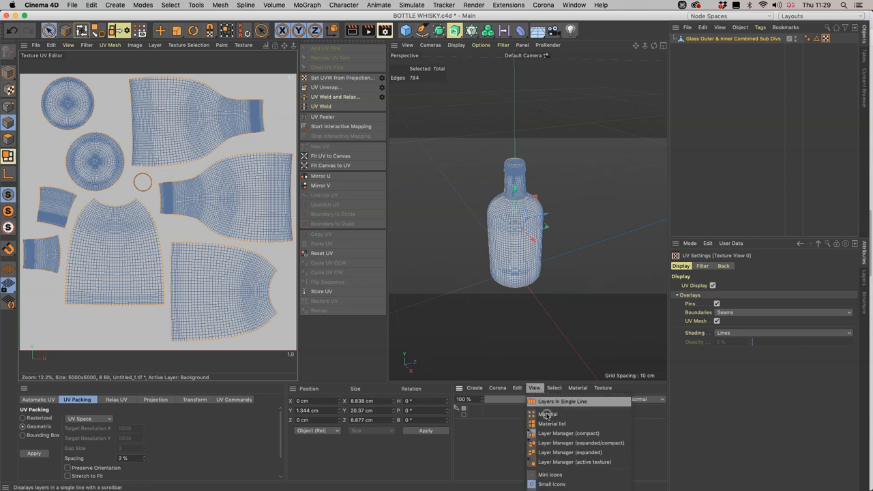
{"action": "left_click", "coordinate": [551, 464]}
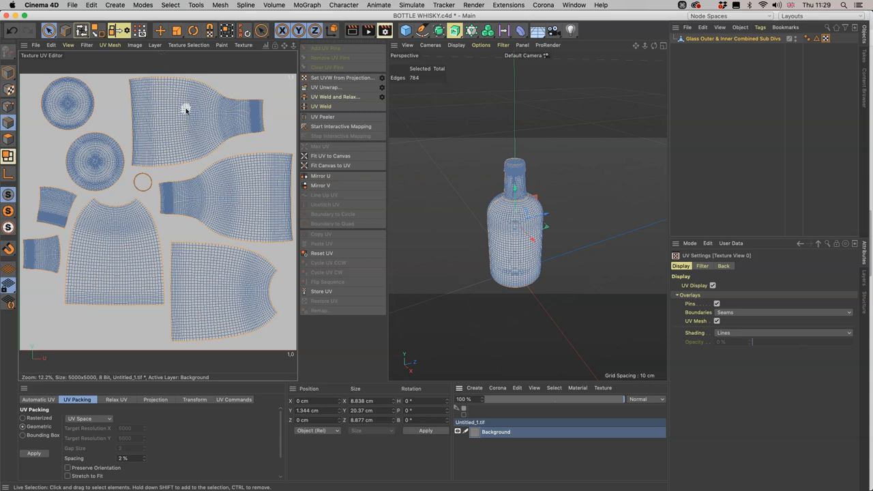
Create a UV Mesh Layer on the texture above its Background layer
{"action": "left_click", "coordinate": [155, 45]}
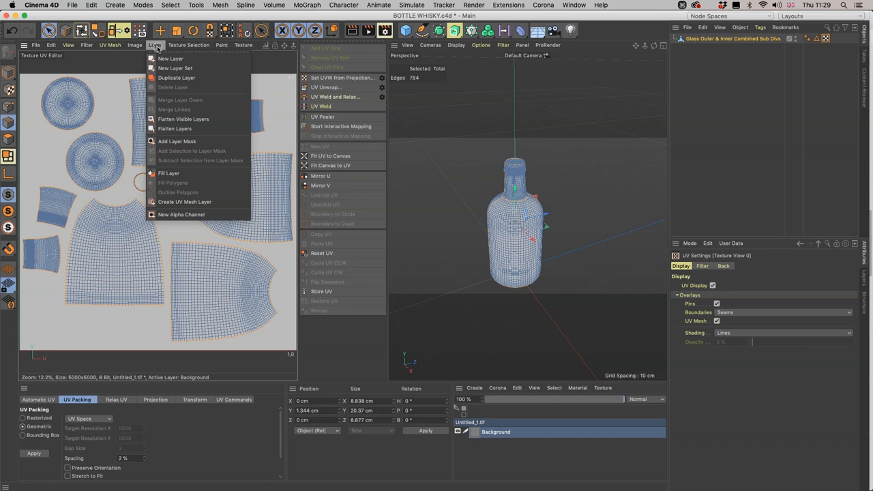
{"action": "left_click", "coordinate": [184, 202]}
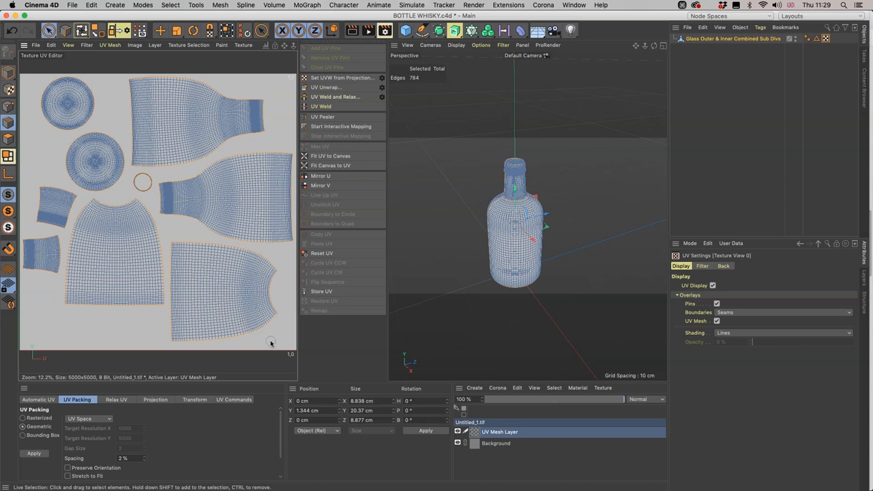
Start saving the texture as a new file in PSD format
{"action": "left_click", "coordinate": [36, 45]}
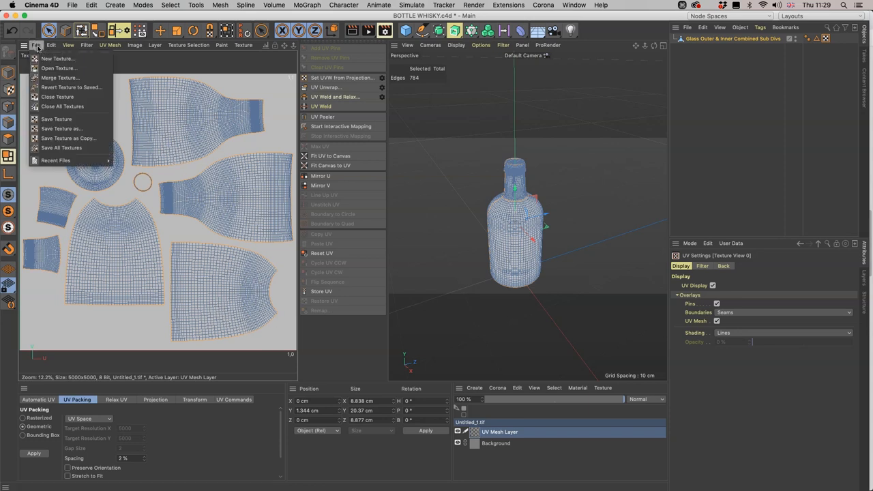
{"action": "left_click", "coordinate": [61, 129]}
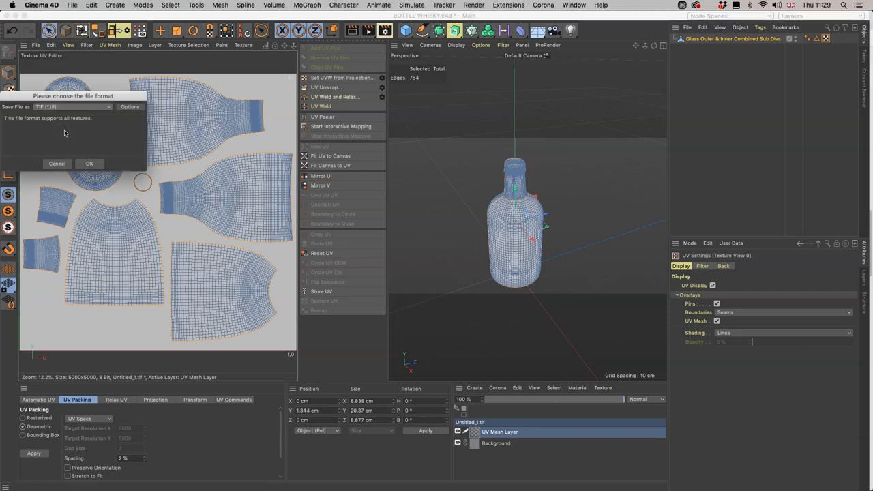
{"action": "left_click", "coordinate": [56, 108]}
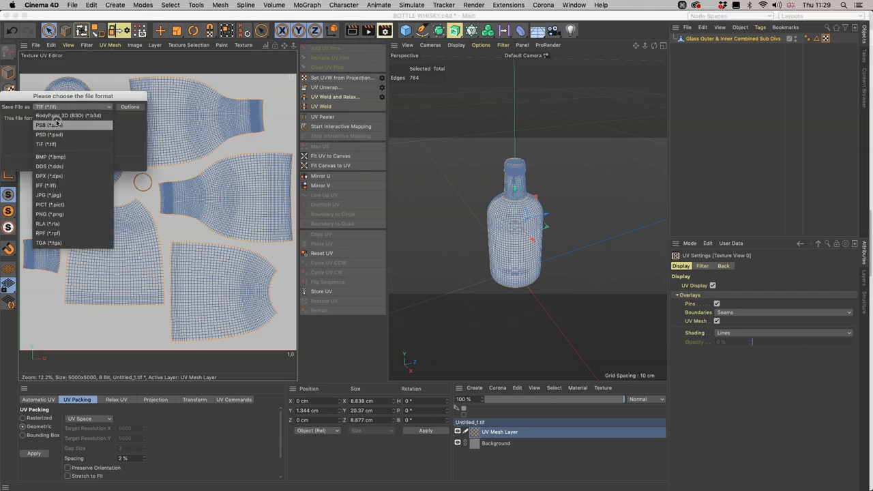
{"action": "left_click", "coordinate": [49, 134]}
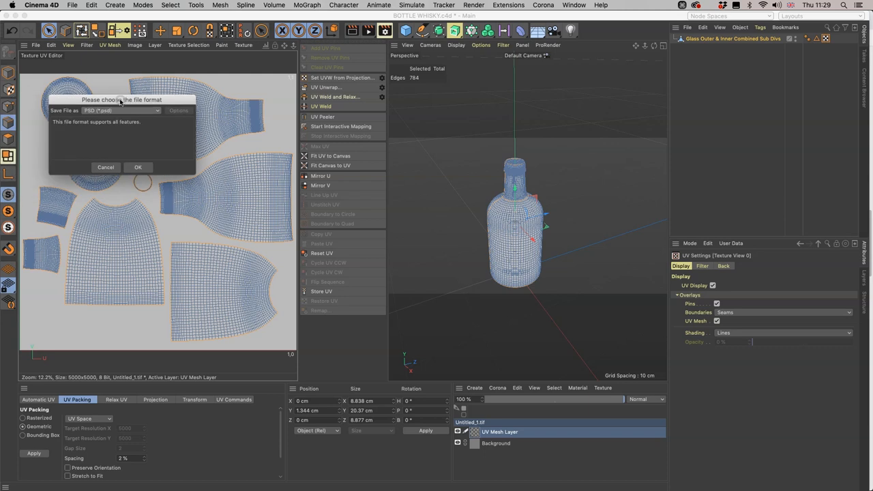
{"action": "left_click_drag", "start_coordinate": [81, 96], "coordinate": [136, 98]}
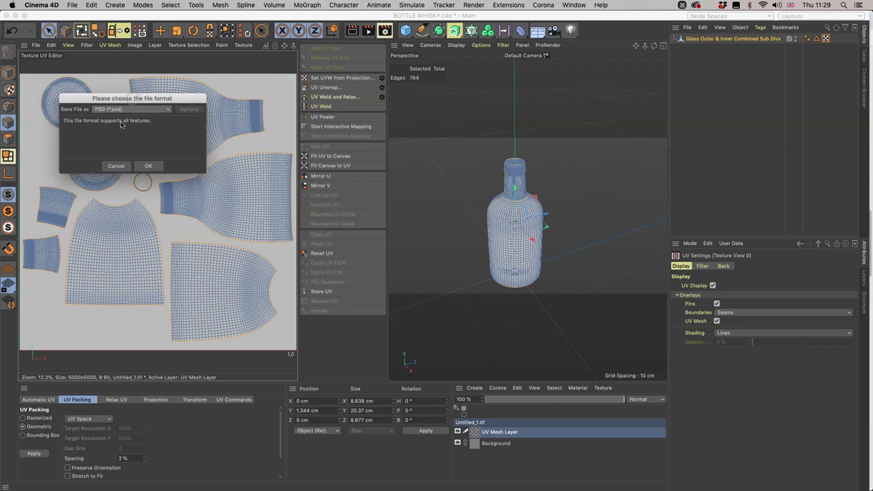
{"action": "left_click", "coordinate": [150, 166]}
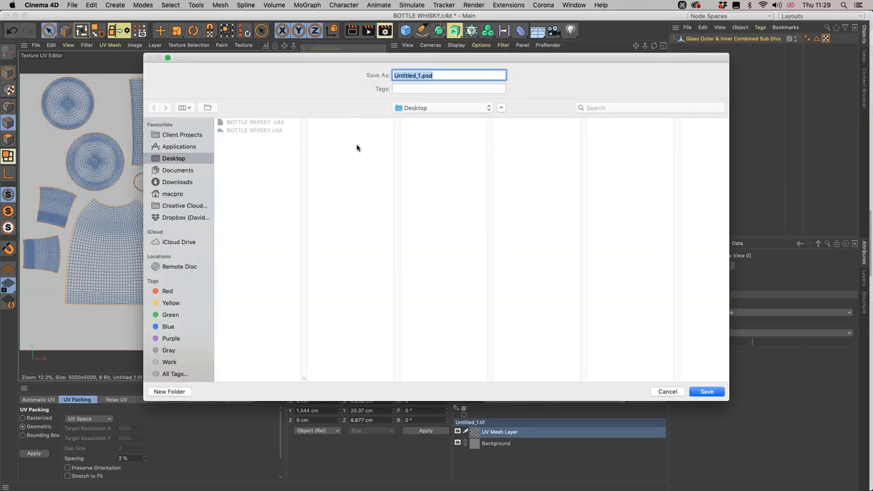
Name the file Bottle UV Unwrap Test and save it to the Desktop
{"action": "left_click", "coordinate": [424, 75]}
{"action": "left_click_drag", "start_coordinate": [424, 75], "coordinate": [387, 75]}
{"action": "type", "text": "Bottl"}
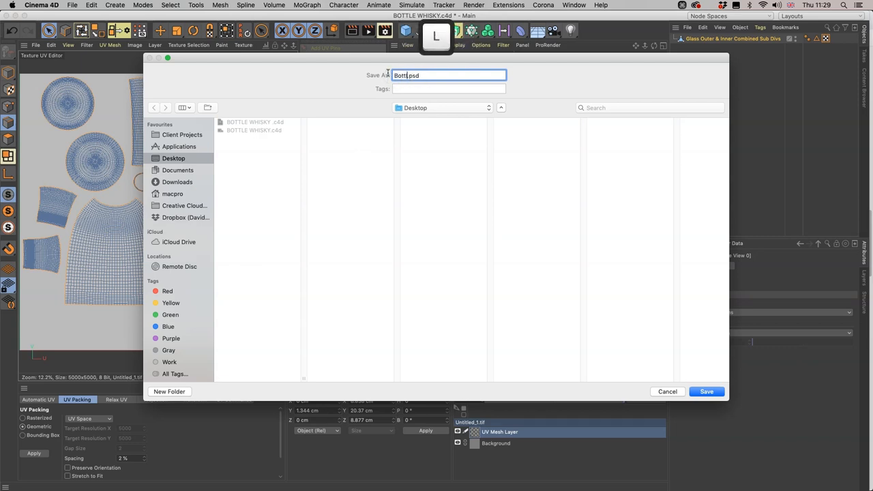
{"action": "type", "text": "e UV Unw"}
{"action": "type", "text": "rap Test"}
{"action": "left_click", "coordinate": [706, 391]}
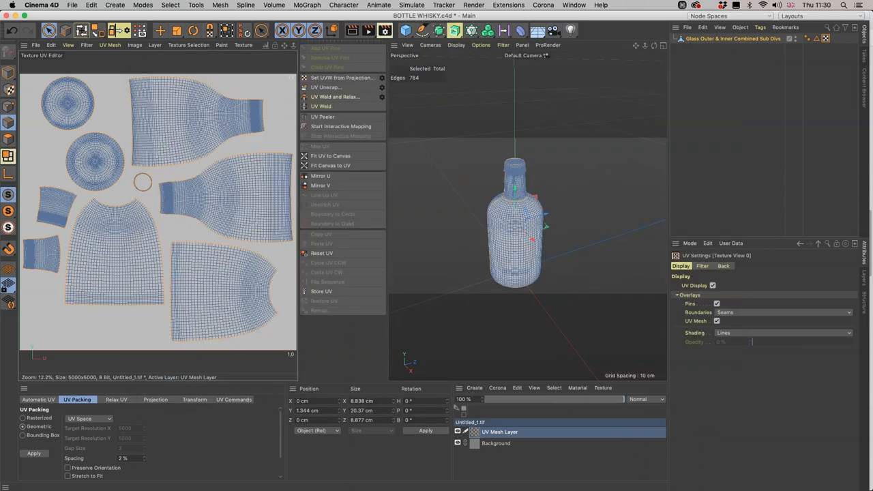
Switch to Finder and move the Bottle UV Unwrap Test.psd desktop icon lower, selecting it
{"action": "key", "text": "super+Tab"}
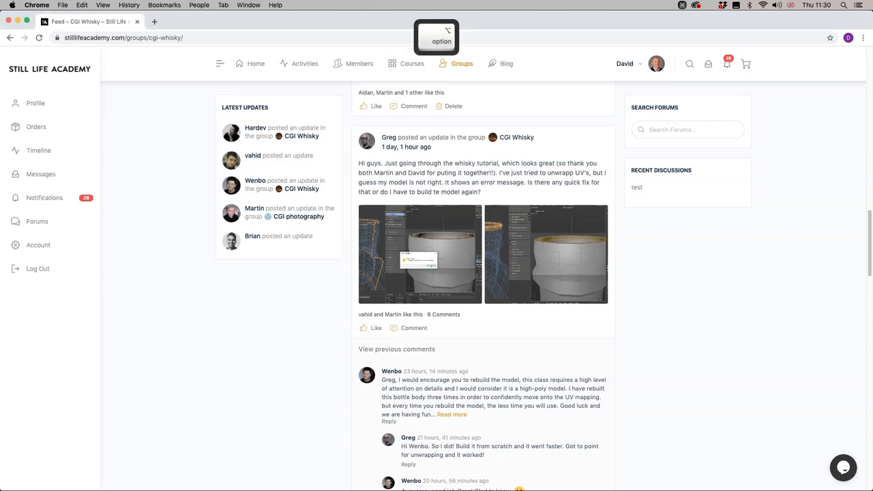
{"action": "key", "text": "super+Tab"}
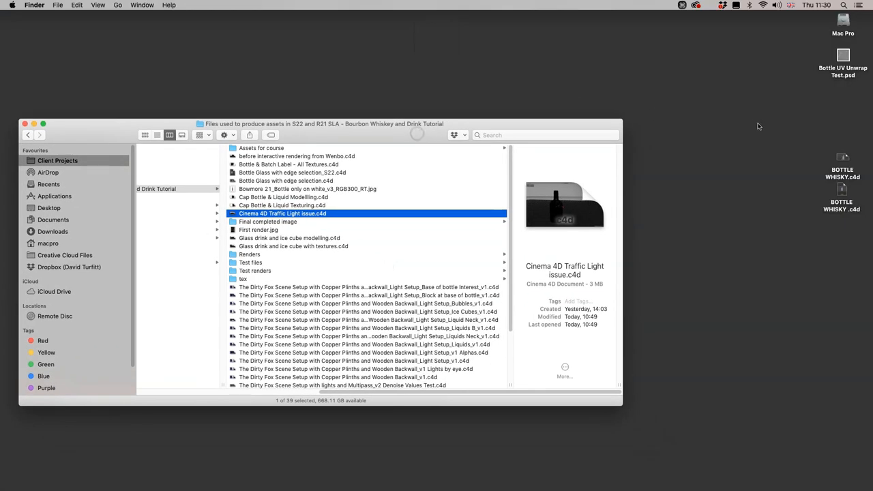
{"action": "left_click_drag", "start_coordinate": [844, 60], "coordinate": [844, 110]}
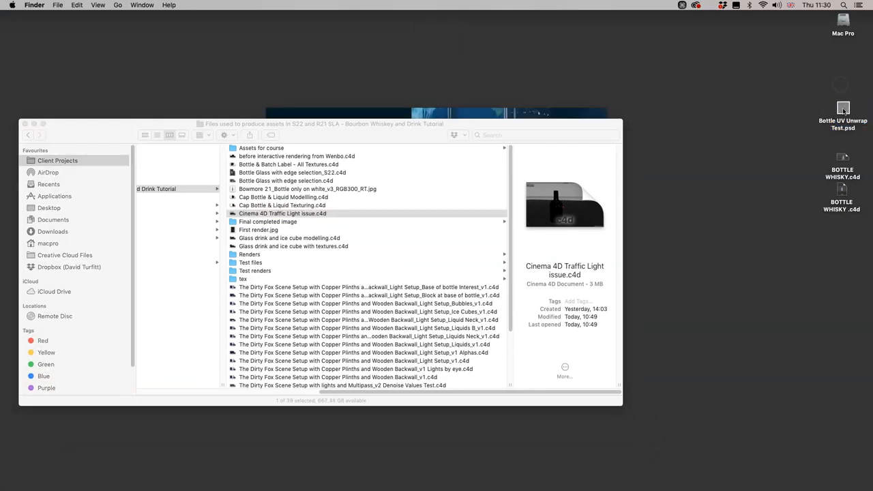
{"action": "left_click", "coordinate": [844, 109]}
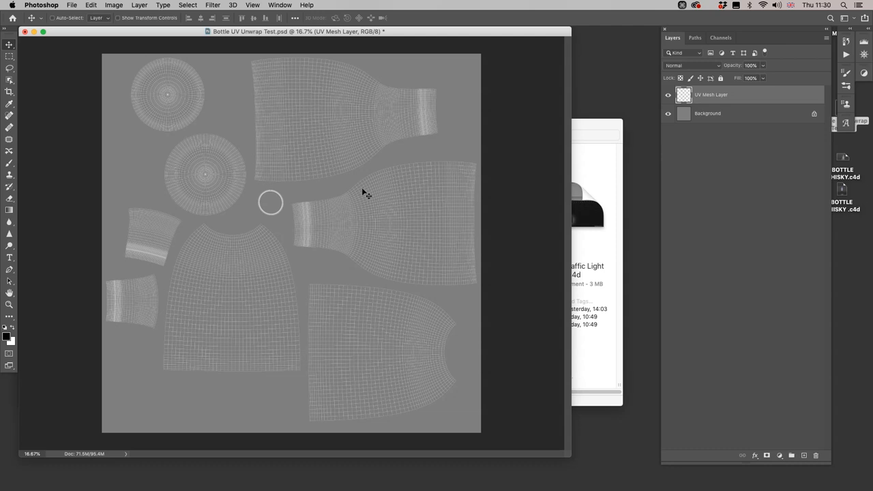
Check in Image Size that the PSD is 5000 × 5000 px and cancel without changes
{"action": "key", "text": "alt+super+i"}
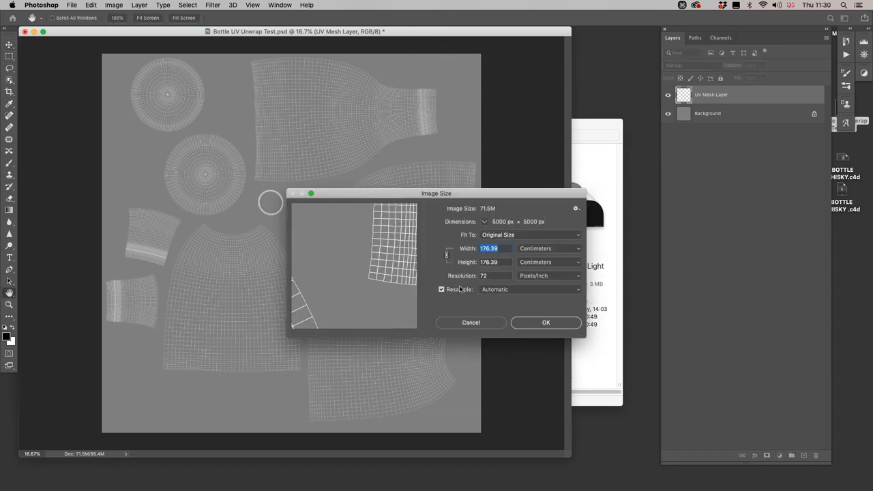
{"action": "left_click", "coordinate": [471, 324]}
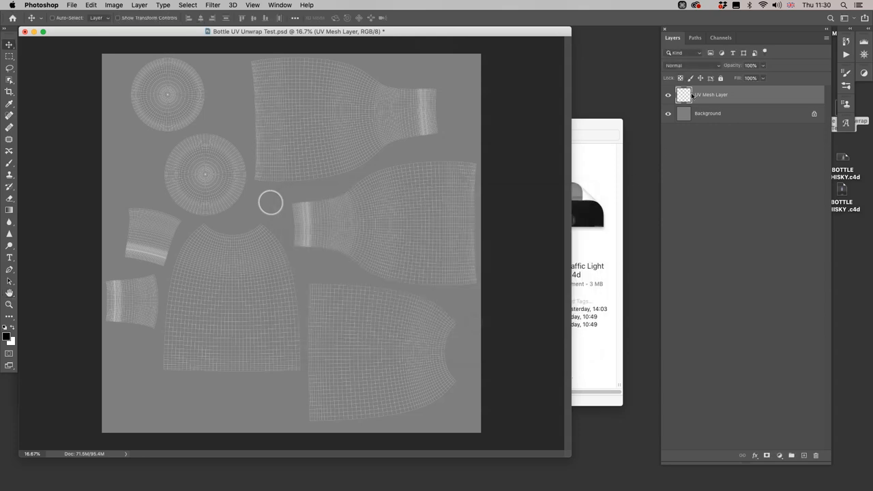
Toggle the UV Mesh Layer's visibility off and on, then switch back to Cinema 4D
{"action": "left_click", "coordinate": [669, 95]}
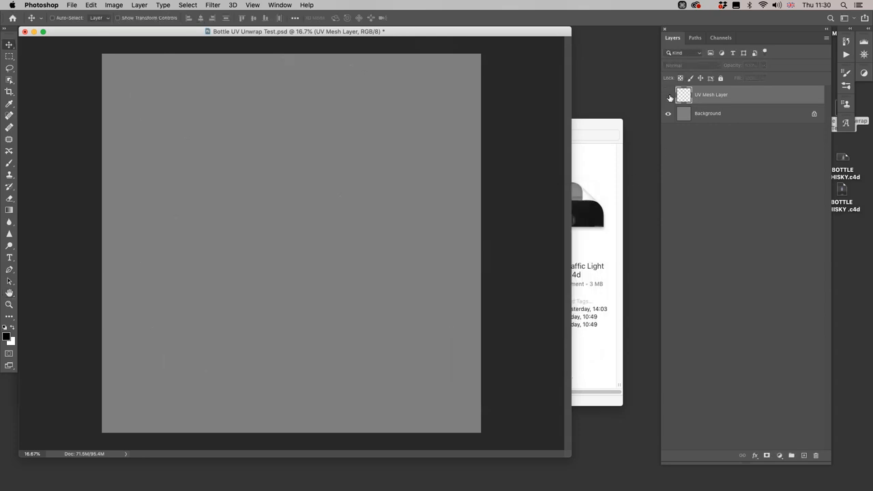
{"action": "left_click", "coordinate": [669, 95]}
{"action": "left_click", "coordinate": [668, 95]}
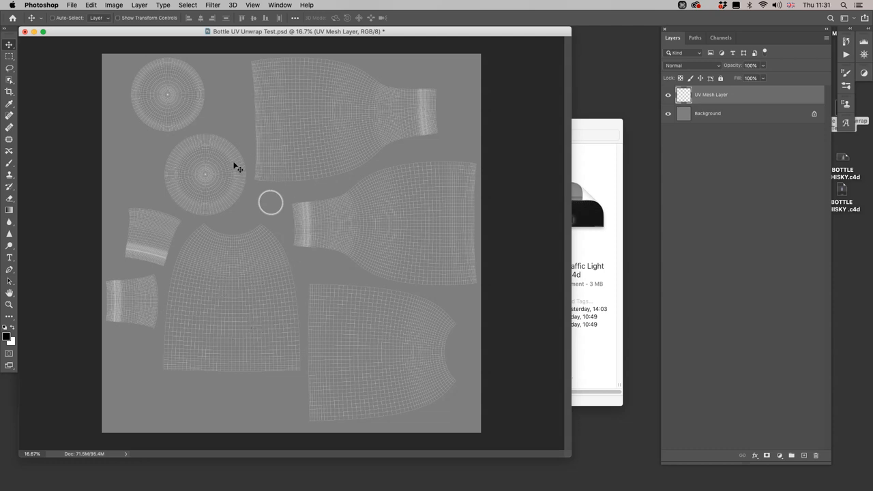
{"action": "key", "text": "super+Tab"}
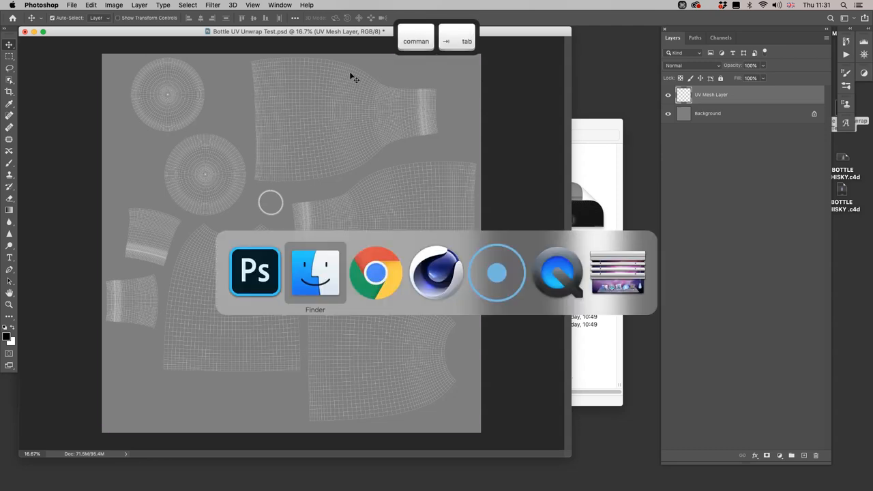
{"action": "key", "text": "super+Tab"}
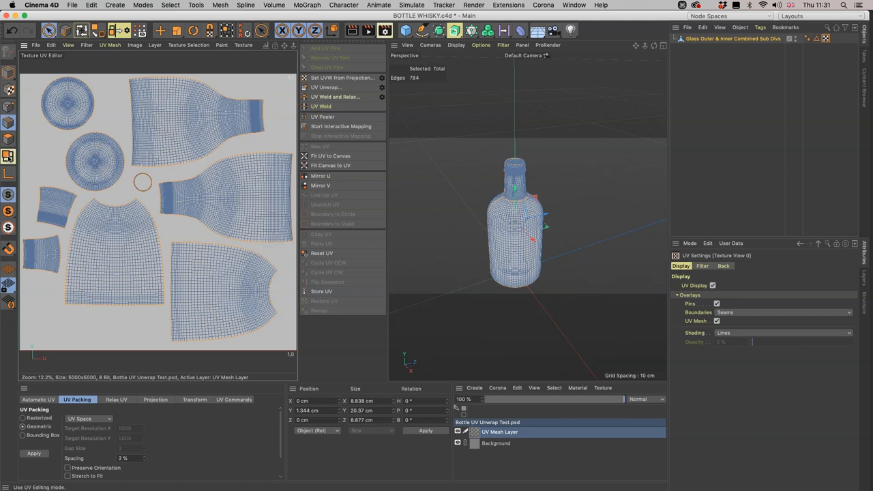
In Polygons mode, select polygons on the upper UV island and view their location on the bottle
{"action": "left_click", "coordinate": [9, 139]}
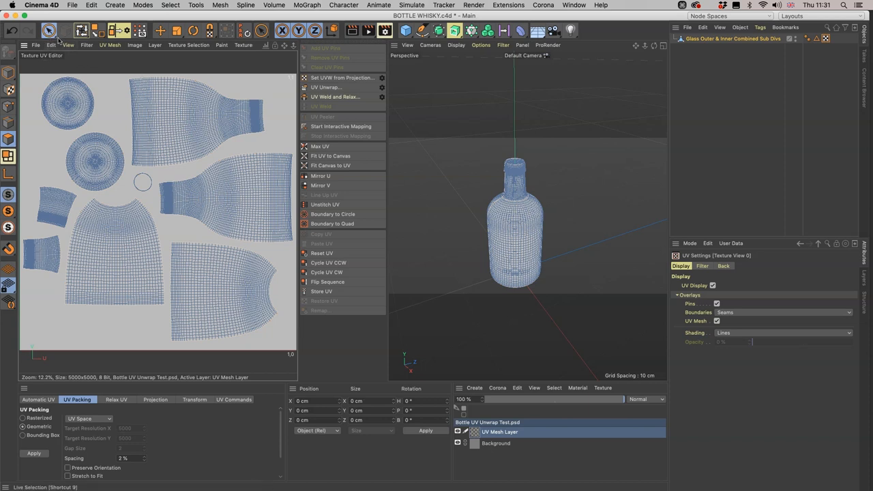
{"action": "left_click", "coordinate": [172, 112]}
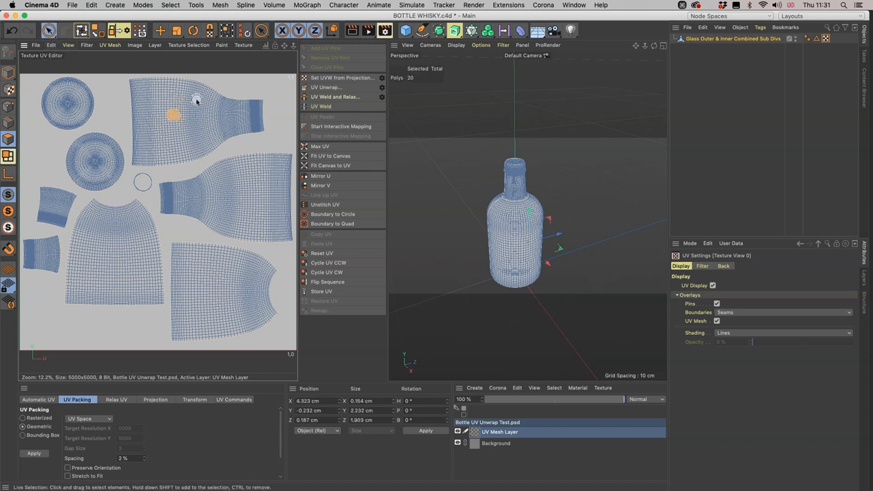
{"action": "left_click_drag", "start_coordinate": [183, 113], "coordinate": [176, 136]}
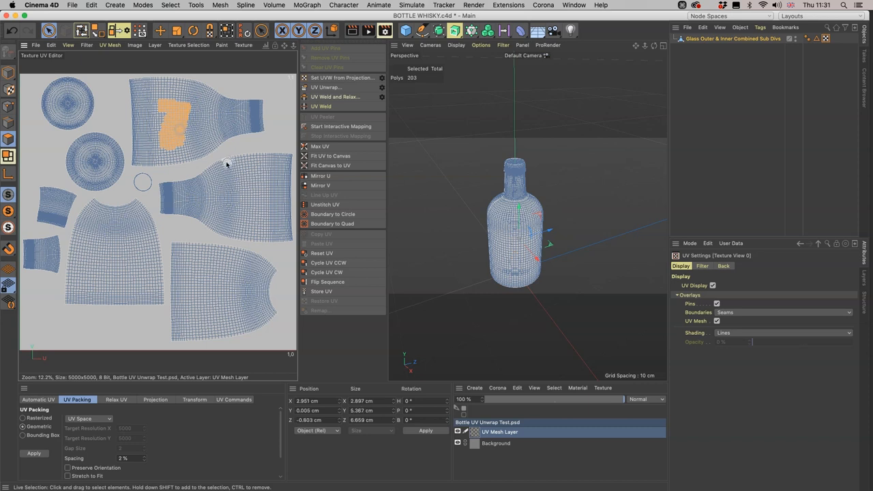
{"action": "key", "text": "3"}
{"action": "middle_click_drag", "start_coordinate": [525, 280], "coordinate": [431, 255]}
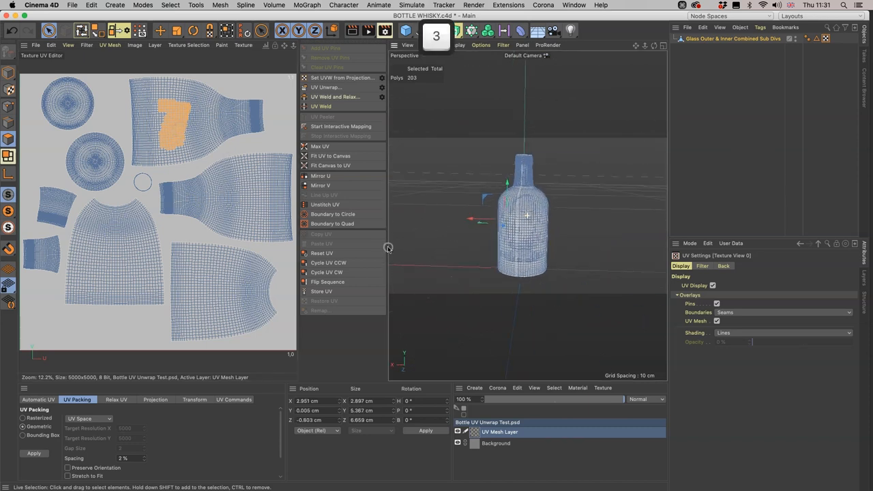
{"action": "mouse_move", "coordinate": [430, 255]}
{"action": "left_mouse_down"}
{"action": "mouse_move", "coordinate": [529, 325]}
{"action": "mouse_move", "coordinate": [652, 353]}
{"action": "mouse_move", "coordinate": [628, 300]}
{"action": "left_mouse_up"}
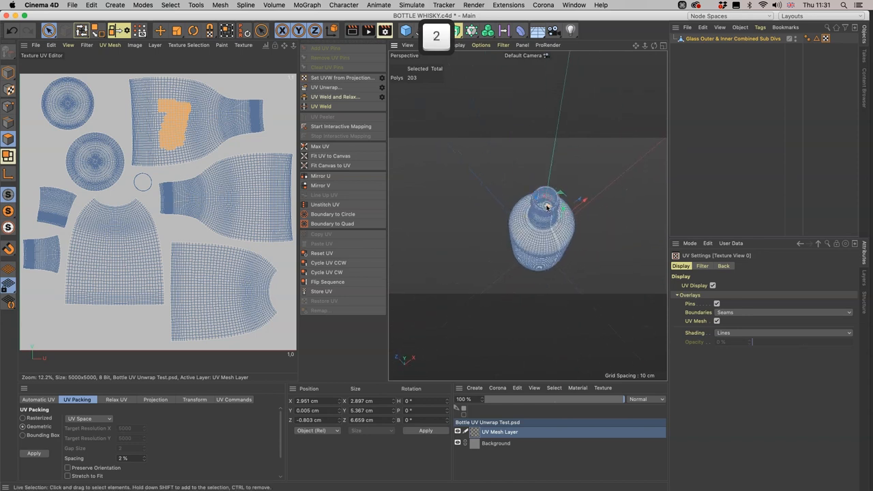
{"action": "key", "text": "2"}
{"action": "mouse_move", "coordinate": [647, 335]}
{"action": "left_mouse_down"}
{"action": "mouse_move", "coordinate": [590, 193]}
{"action": "mouse_move", "coordinate": [562, 204]}
{"action": "left_mouse_up"}
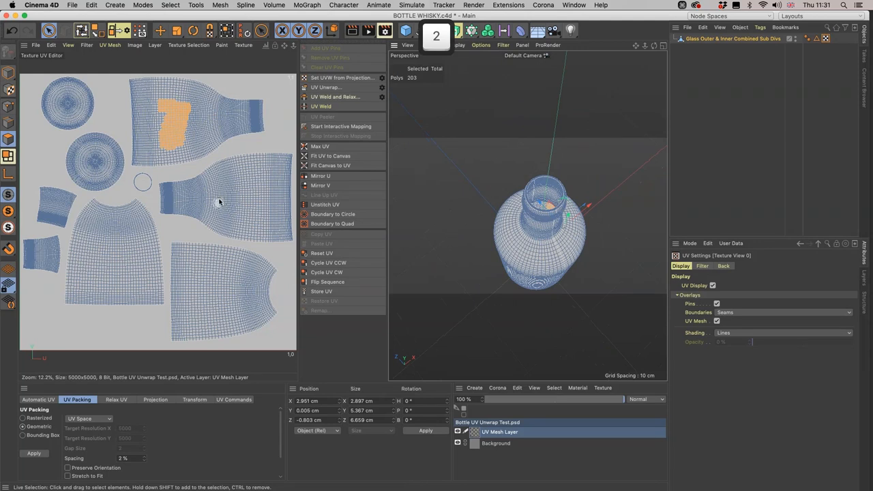
Select patches on other islands and on the bottle body to see matching islands
{"action": "left_click", "coordinate": [238, 188]}
{"action": "key", "text": "3"}
{"action": "mouse_move", "coordinate": [444, 224]}
{"action": "left_mouse_down"}
{"action": "mouse_move", "coordinate": [585, 234]}
{"action": "mouse_move", "coordinate": [573, 226]}
{"action": "left_mouse_up"}
{"action": "left_click", "coordinate": [228, 276]}
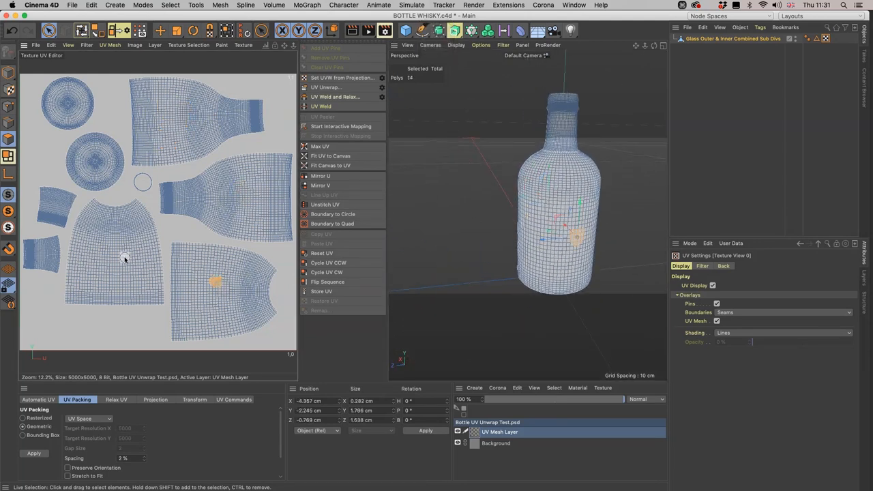
{"action": "left_click_drag", "start_coordinate": [125, 258], "coordinate": [133, 276]}
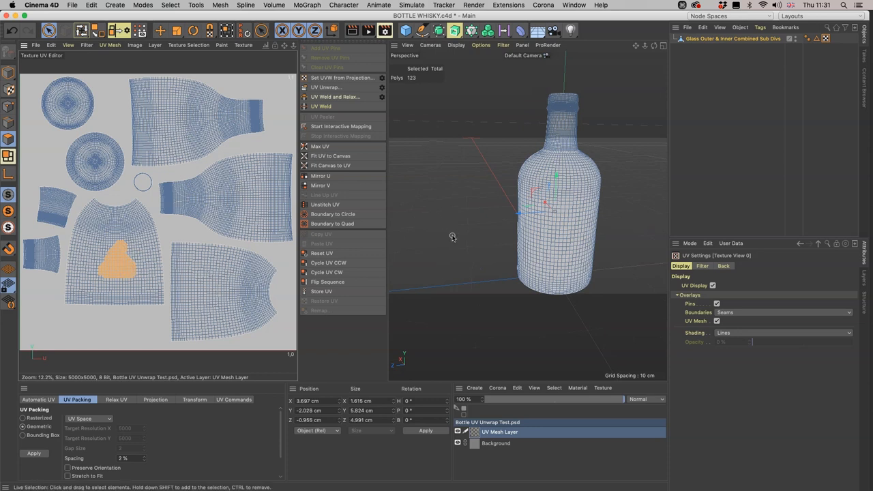
{"action": "left_click", "coordinate": [444, 201]}
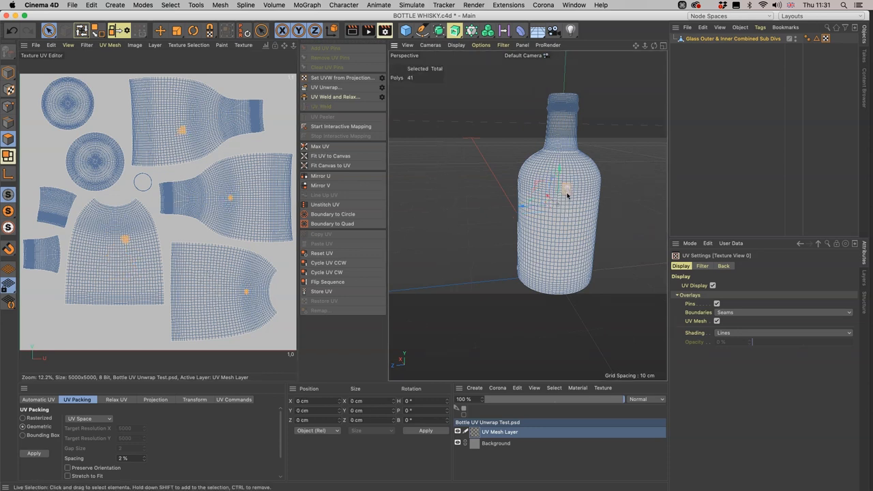
{"action": "mouse_move", "coordinate": [565, 217]}
{"action": "left_mouse_down"}
{"action": "mouse_move", "coordinate": [539, 225]}
{"action": "mouse_move", "coordinate": [527, 218]}
{"action": "left_mouse_up"}
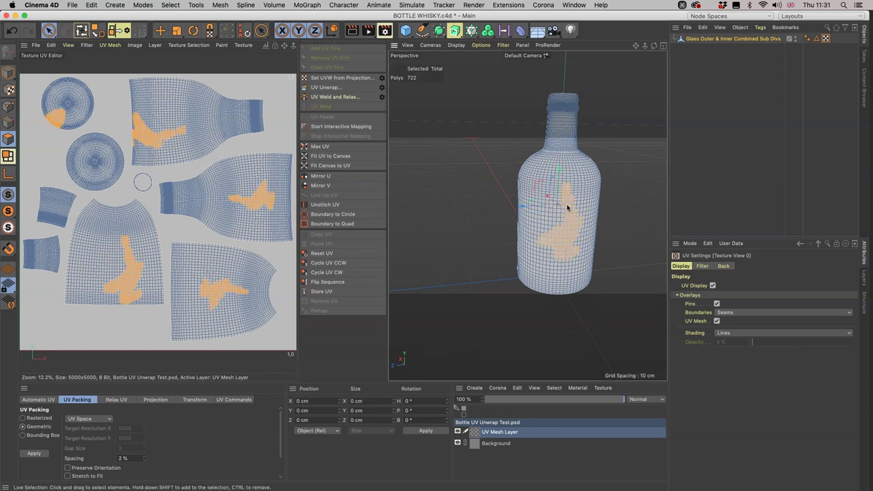
Enable Only Select Visible Elements and select strips on the bottle body to find their islands
{"action": "left_click", "coordinate": [50, 30]}
{"action": "left_click", "coordinate": [764, 312]}
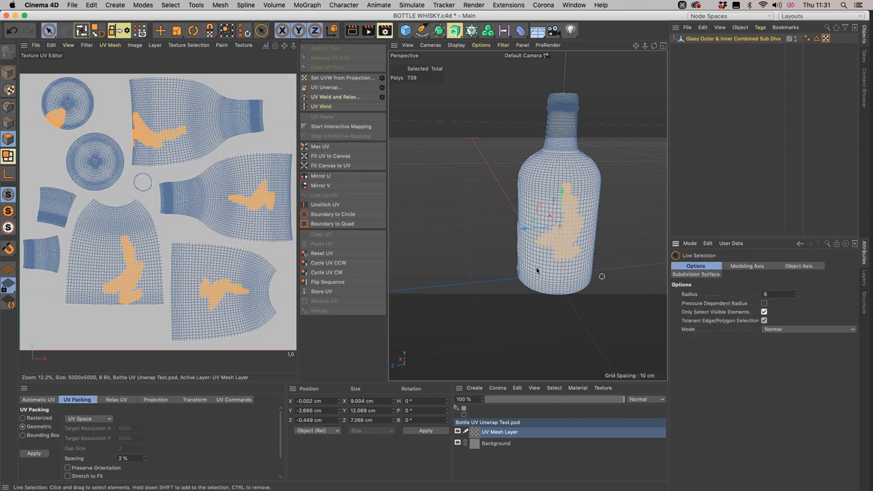
{"action": "left_click", "coordinate": [466, 238]}
{"action": "mouse_move", "coordinate": [563, 260]}
{"action": "left_mouse_down"}
{"action": "mouse_move", "coordinate": [558, 213]}
{"action": "mouse_move", "coordinate": [509, 247]}
{"action": "mouse_move", "coordinate": [580, 245]}
{"action": "mouse_move", "coordinate": [574, 279]}
{"action": "mouse_move", "coordinate": [532, 205]}
{"action": "mouse_move", "coordinate": [526, 225]}
{"action": "left_mouse_up"}
{"action": "key", "text": "1"}
{"action": "left_click", "coordinate": [504, 137]}
{"action": "key", "text": "3"}
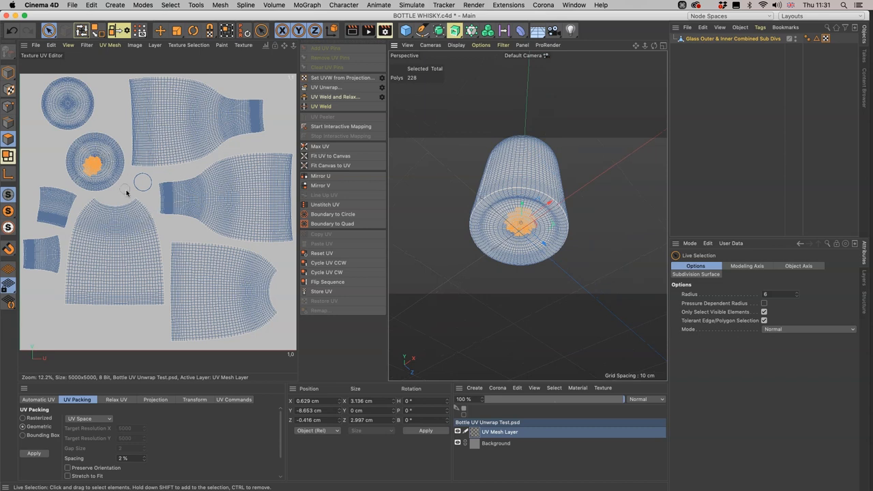
Return to Model mode and bring up the UV editor's background texture list
{"action": "left_click", "coordinate": [10, 73]}
{"action": "left_click", "coordinate": [243, 45]}
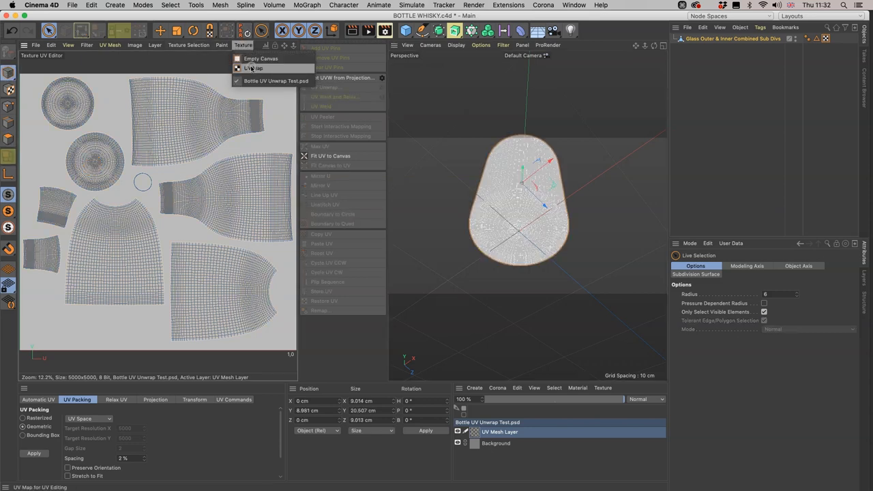
Show the lettered UV Map checker grid on the bottle and inspect it from several angles
{"action": "left_click", "coordinate": [251, 68]}
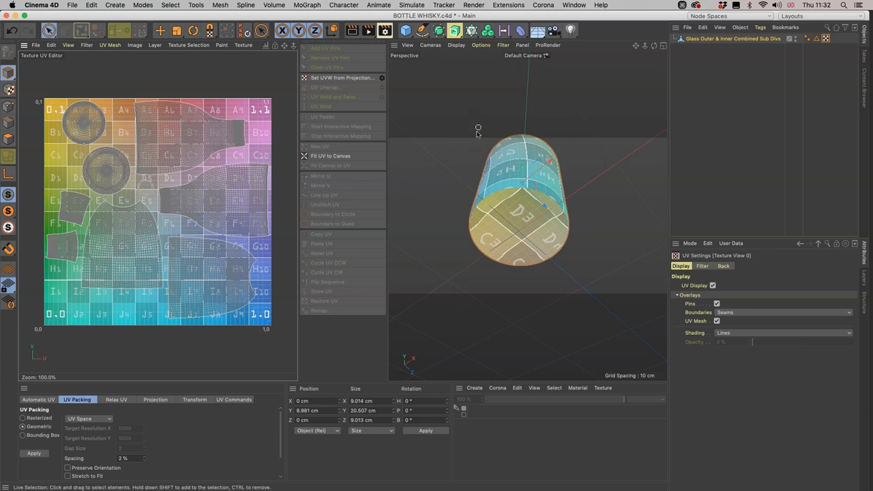
{"action": "key", "text": "3"}
{"action": "mouse_move", "coordinate": [536, 179]}
{"action": "left_mouse_down"}
{"action": "mouse_move", "coordinate": [532, 237]}
{"action": "mouse_move", "coordinate": [471, 158]}
{"action": "left_mouse_up"}
{"action": "key", "text": "1"}
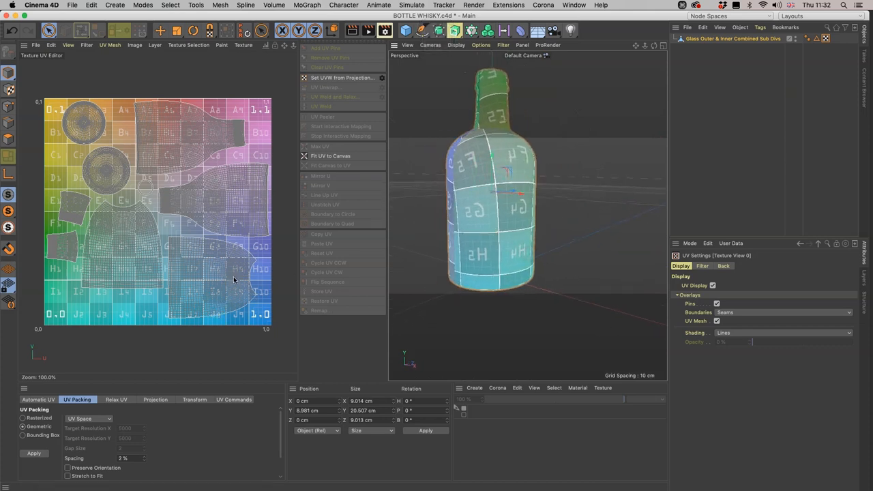
{"action": "key", "text": "3"}
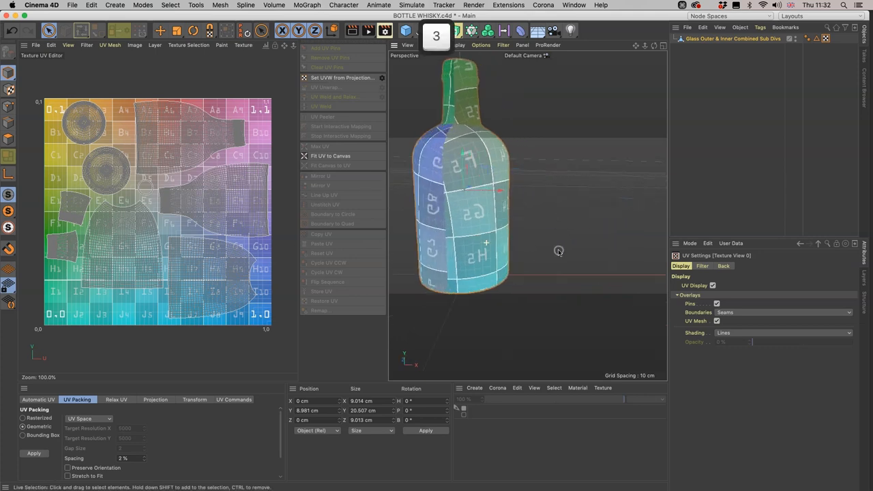
{"action": "mouse_move", "coordinate": [519, 249]}
{"action": "left_mouse_down"}
{"action": "mouse_move", "coordinate": [657, 250]}
{"action": "mouse_move", "coordinate": [534, 256]}
{"action": "mouse_move", "coordinate": [552, 226]}
{"action": "mouse_move", "coordinate": [525, 246]}
{"action": "mouse_move", "coordinate": [586, 347]}
{"action": "mouse_move", "coordinate": [599, 323]}
{"action": "mouse_move", "coordinate": [588, 293]}
{"action": "mouse_move", "coordinate": [597, 251]}
{"action": "mouse_move", "coordinate": [617, 243]}
{"action": "mouse_move", "coordinate": [592, 240]}
{"action": "left_mouse_up"}
{"action": "key", "text": "1"}
{"action": "key", "text": "3"}
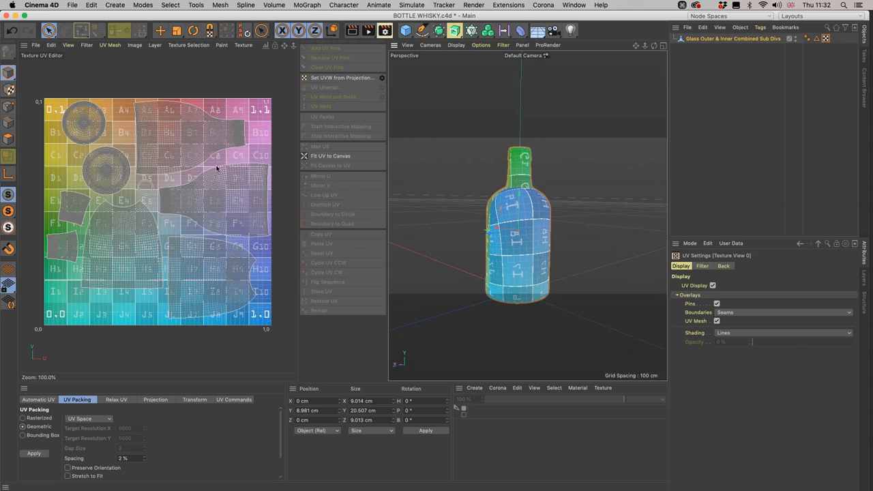
Swap the background between Bottle UV Unwrap Test.psd and the UV Map checker grid
{"action": "left_click", "coordinate": [222, 45]}
{"action": "mouse_move", "coordinate": [243, 45]}
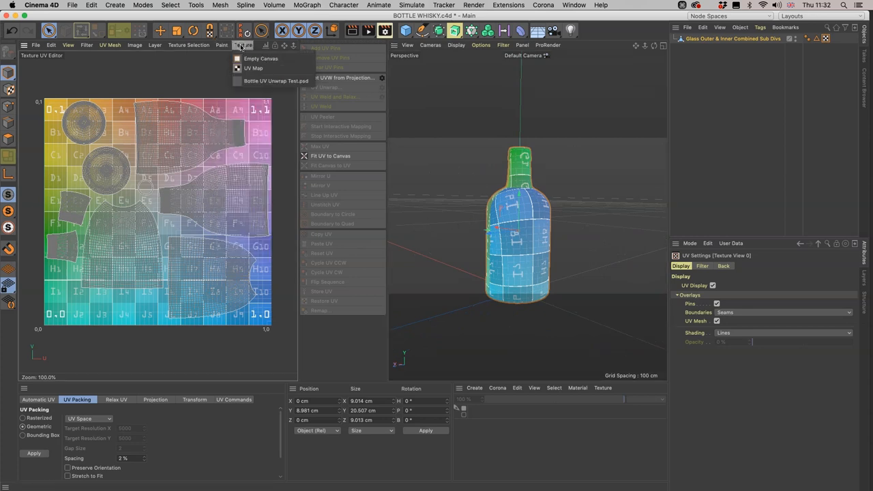
{"action": "left_click", "coordinate": [251, 68]}
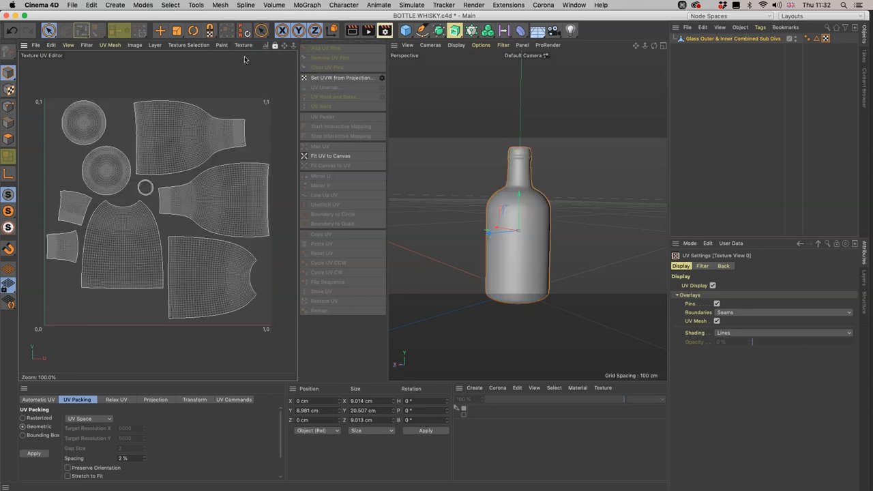
{"action": "left_click", "coordinate": [243, 45]}
{"action": "left_click", "coordinate": [260, 82]}
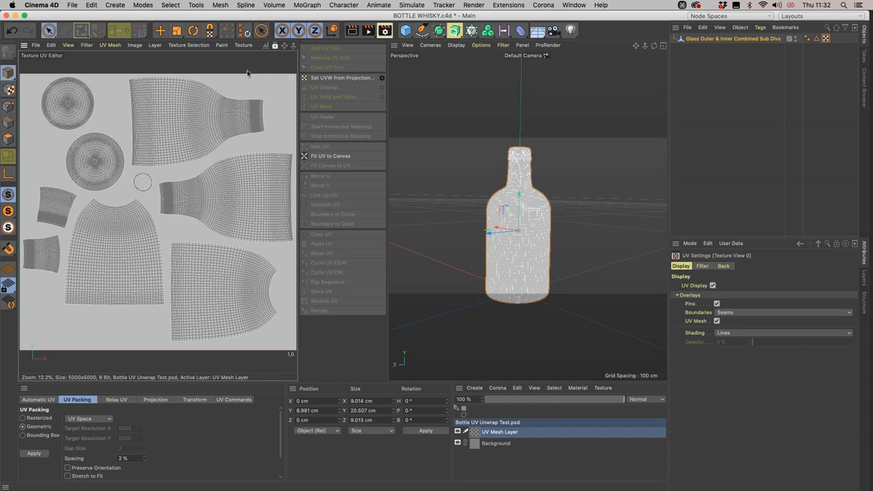
{"action": "left_click", "coordinate": [244, 45]}
{"action": "left_click", "coordinate": [251, 70]}
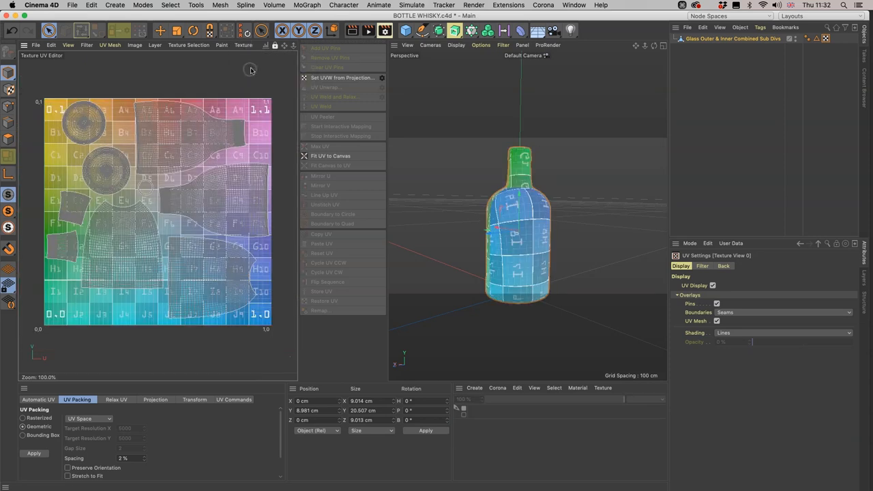
{"action": "left_click", "coordinate": [243, 45]}
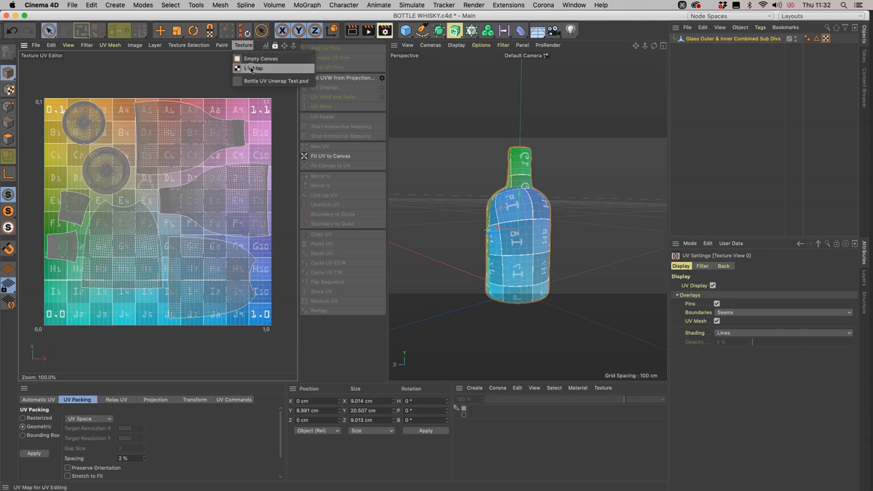
{"action": "left_click", "coordinate": [253, 68]}
Select part of the lower-right island in Polygons mode, then switch to Photoshop with the PSD
{"action": "left_click", "coordinate": [10, 140]}
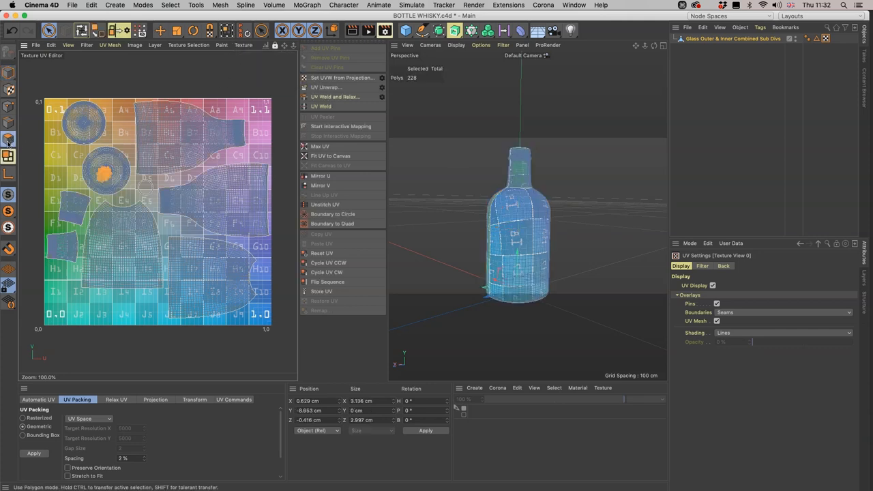
{"action": "left_click_drag", "start_coordinate": [191, 243], "coordinate": [234, 225]}
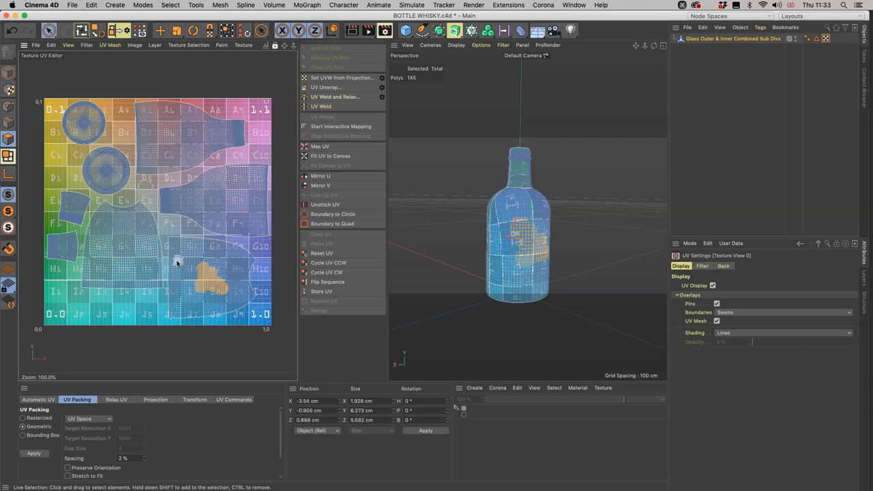
{"action": "key", "text": "super+Tab"}
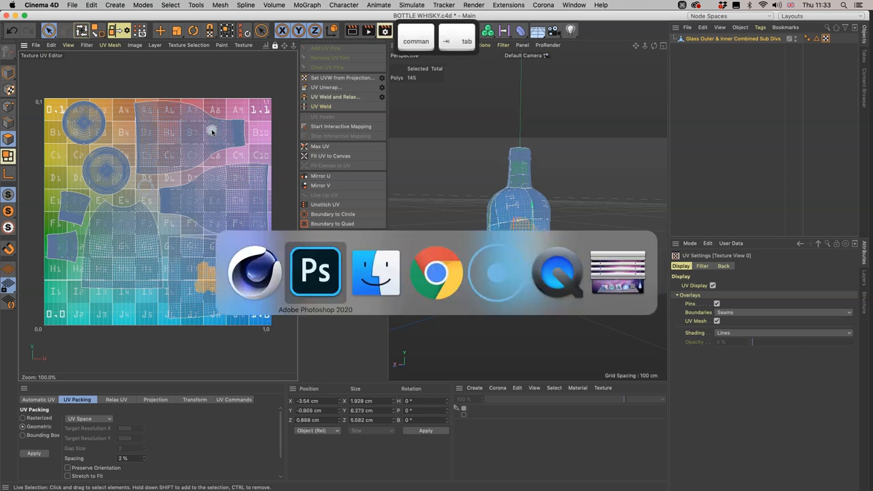
{"action": "key", "text": "super+Tab"}
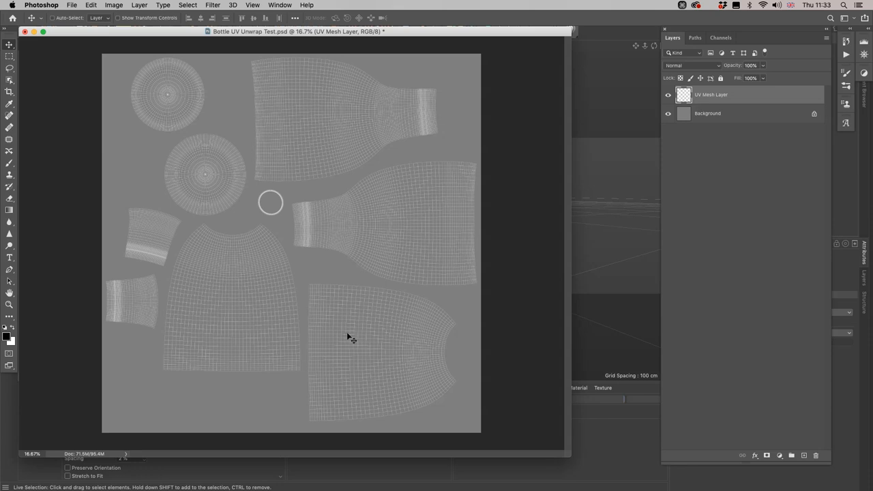